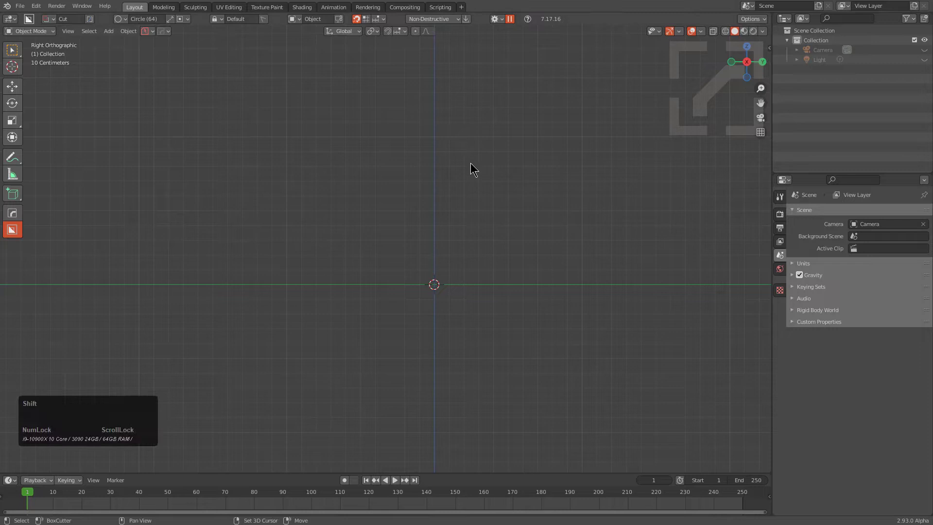
- Add a cylinder and delete its top and bottom cap faces
key(shift+a)
mouse_move(503, 168)
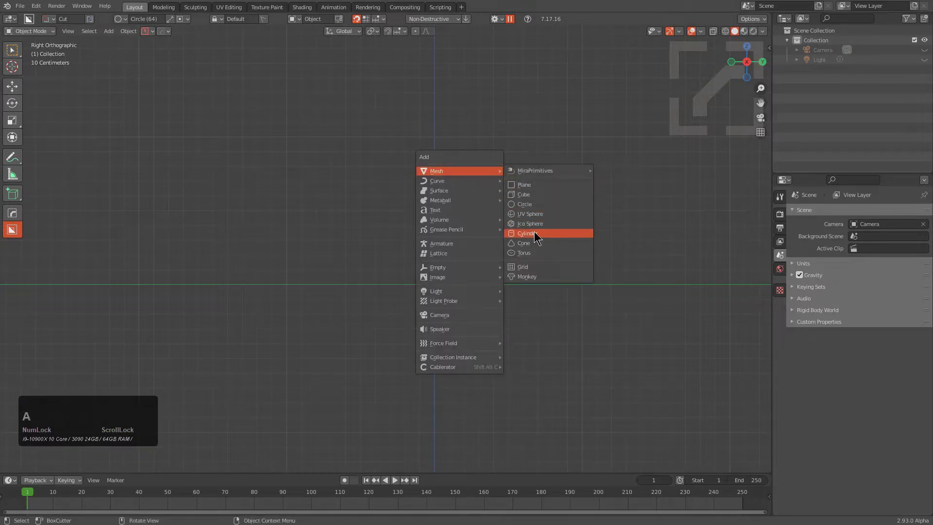
click(535, 233)
key(Tab)
key(3)
middle_drag(431, 160, 465, 238)
click(438, 196)
click(448, 273)
key(x)
click(457, 280)
- Add about a dozen evenly spaced loop cuts around the cylinder
key(ctrl+r)
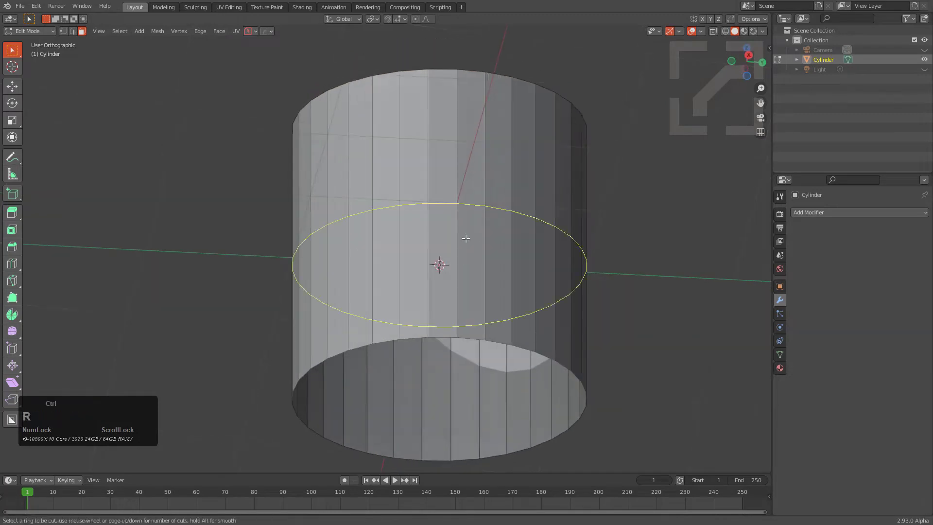
scroll(465, 238, up, 12)
click(466, 209)
right_click(481, 204)
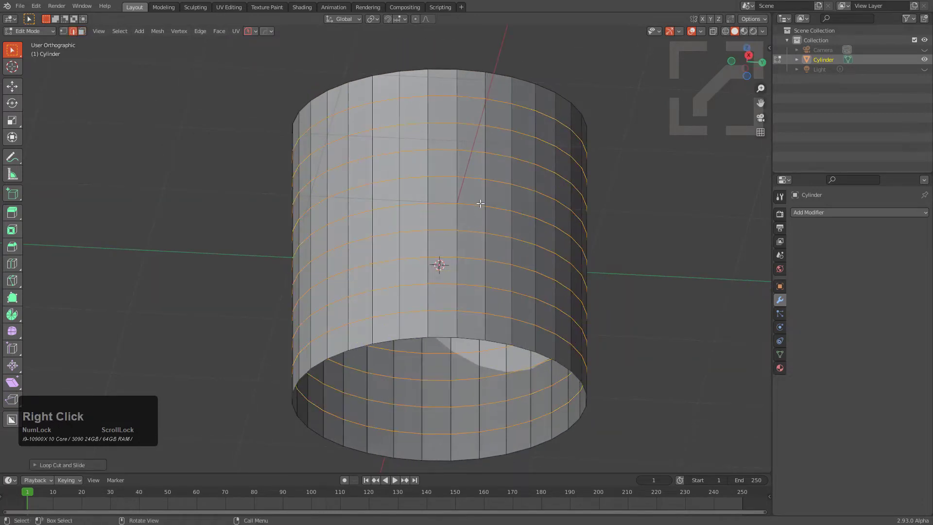
middle_drag(480, 203, 442, 253)
- Poke all faces, then convert the triangles to quads for a diamond pattern
key(a)
key(F3)
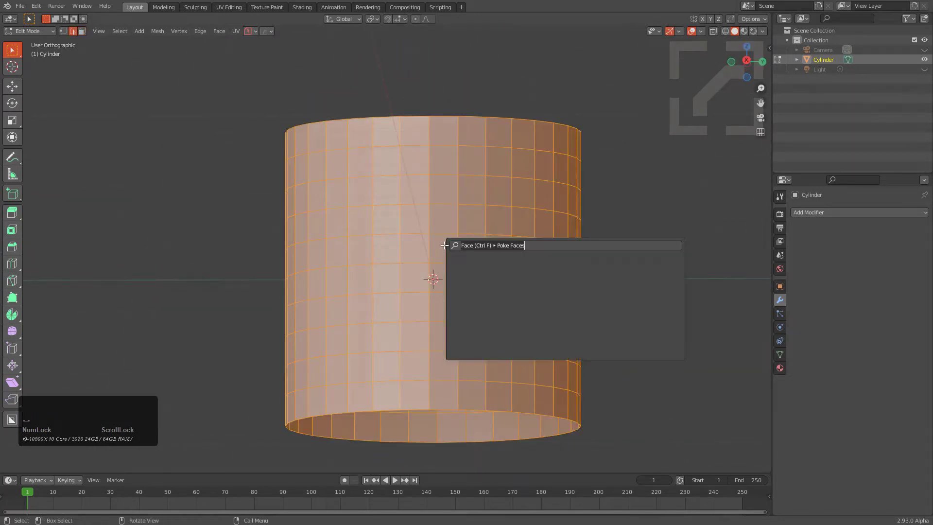
text(poke)
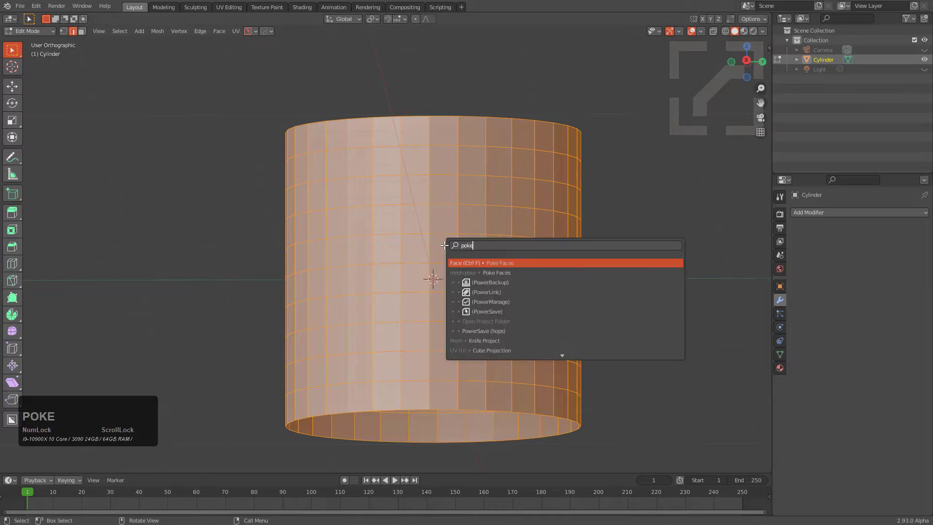
key(Return)
key(alt+j)
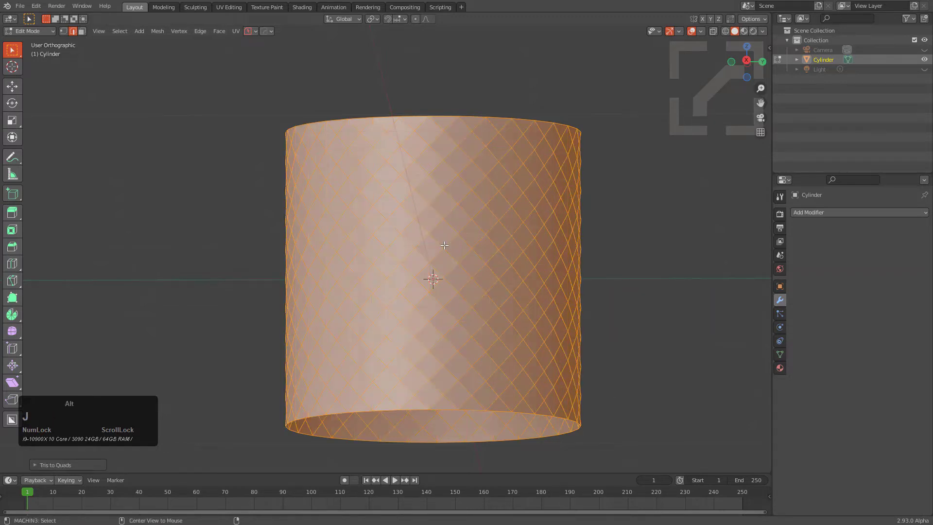
mouse_move(510, 262)
middle_down()
mouse_move(512, 273)
mouse_move(516, 264)
middle_up()
- Back in Object Mode, add one subdivision level and a cloth simulation to the cylinder
key(Tab)
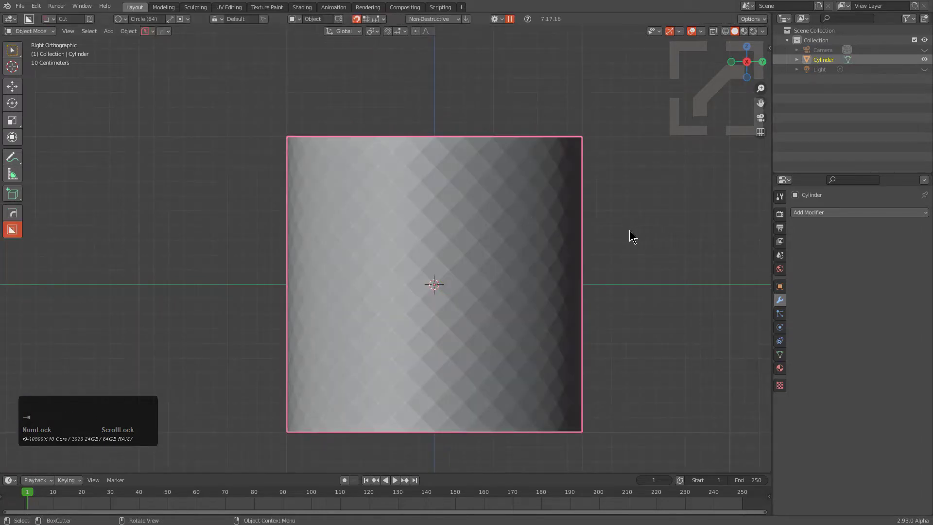
key(ctrl+1)
key(q)
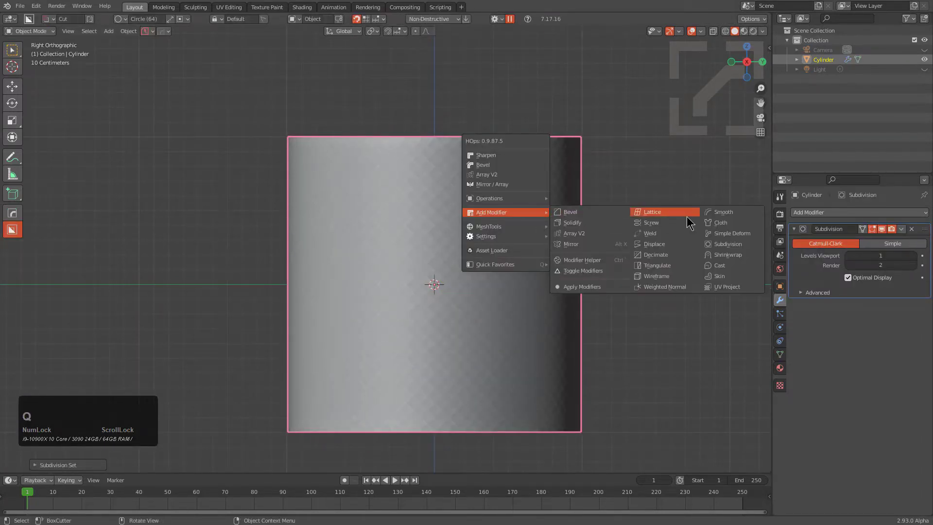
click(721, 223)
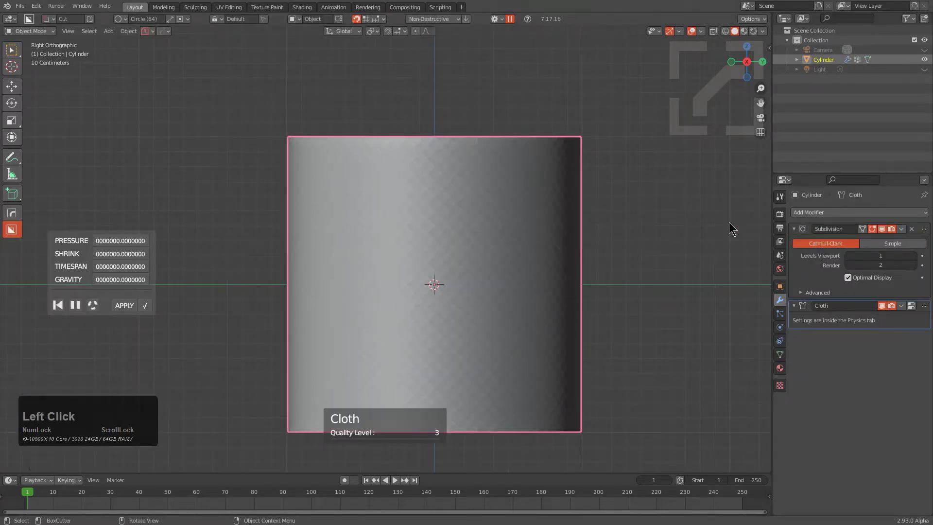
- Play the cloth simulation, dialling pressure to 1.6 and shrink to -0.70
click(75, 305)
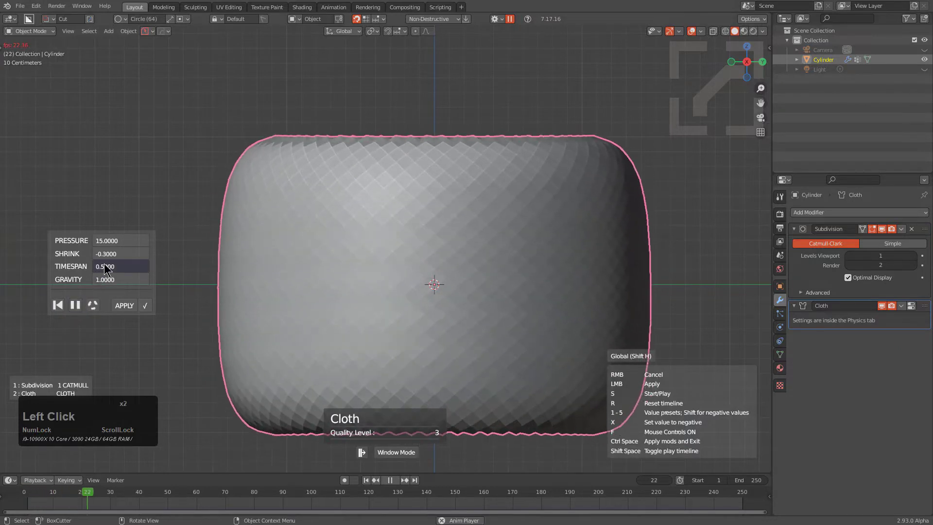
scroll(110, 266, up, 4)
scroll(112, 257, down, 3)
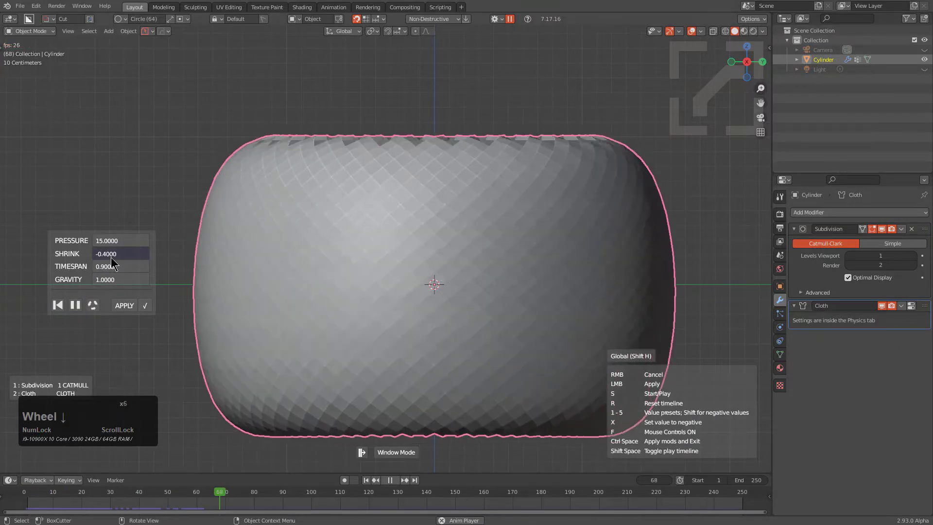
scroll(112, 258, down, 1)
scroll(117, 241, up, 6)
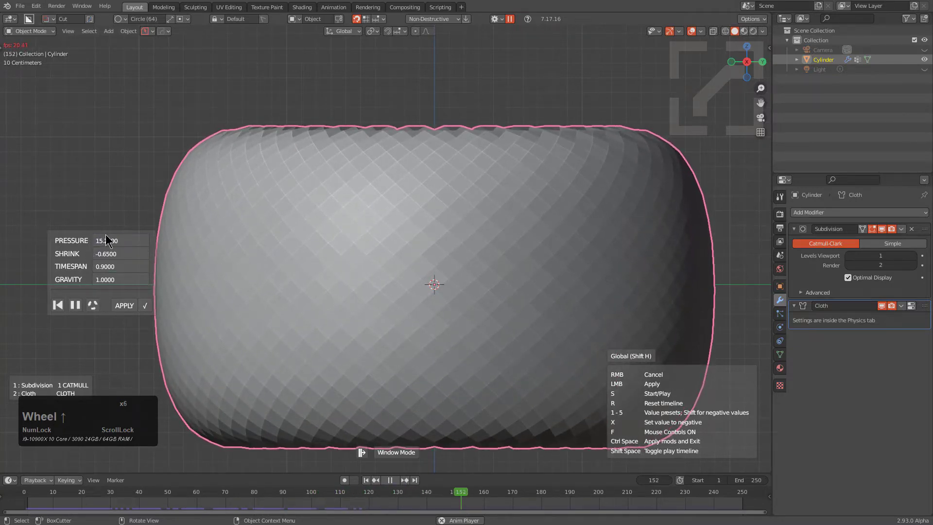
shift+scroll(115, 244, up, 2)
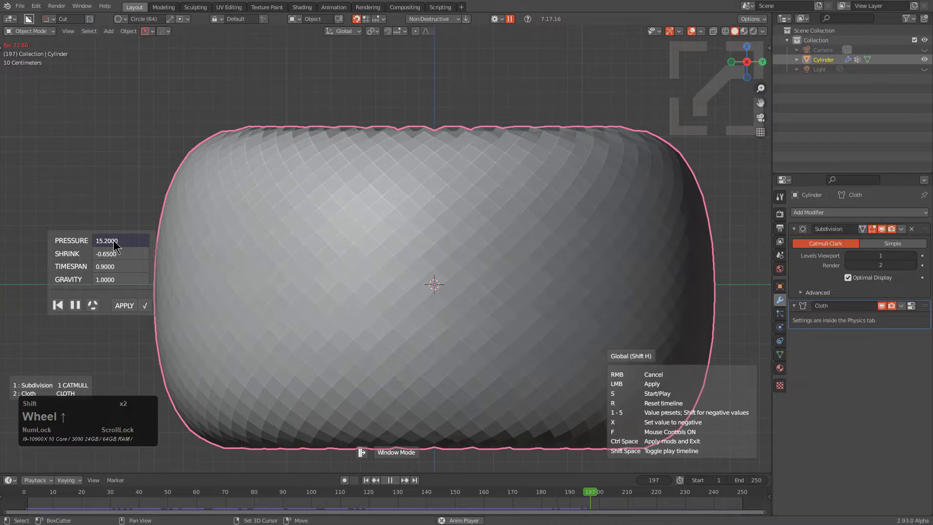
shift+scroll(114, 244, up, 2)
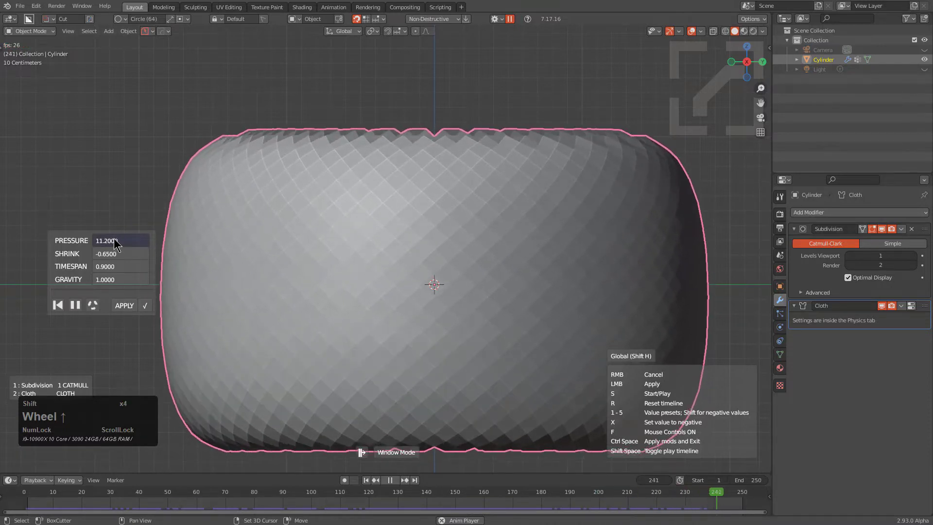
scroll(115, 244, down, 4)
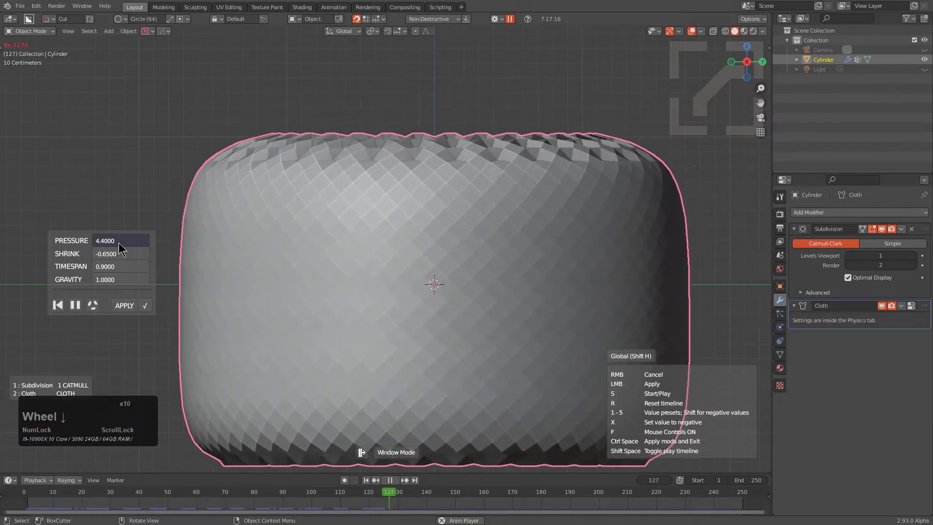
scroll(119, 242, down, 6)
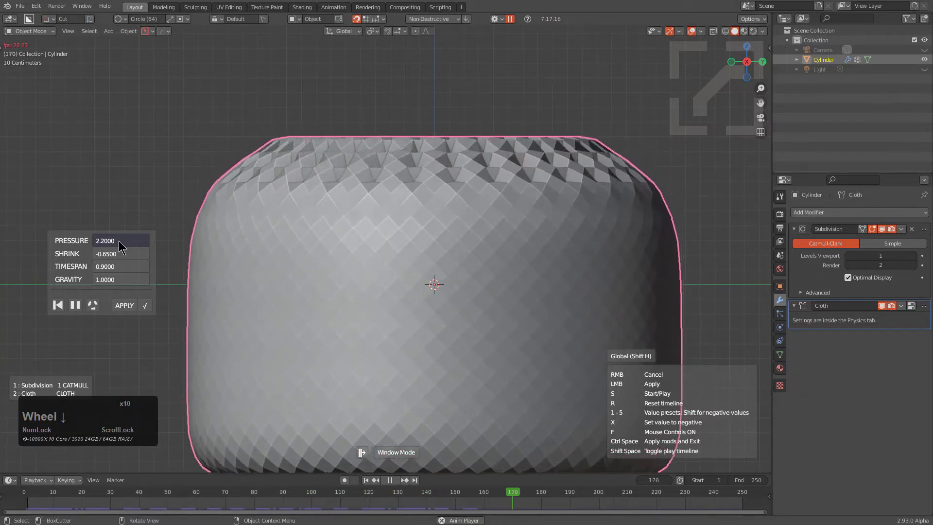
scroll(122, 255, down, 4)
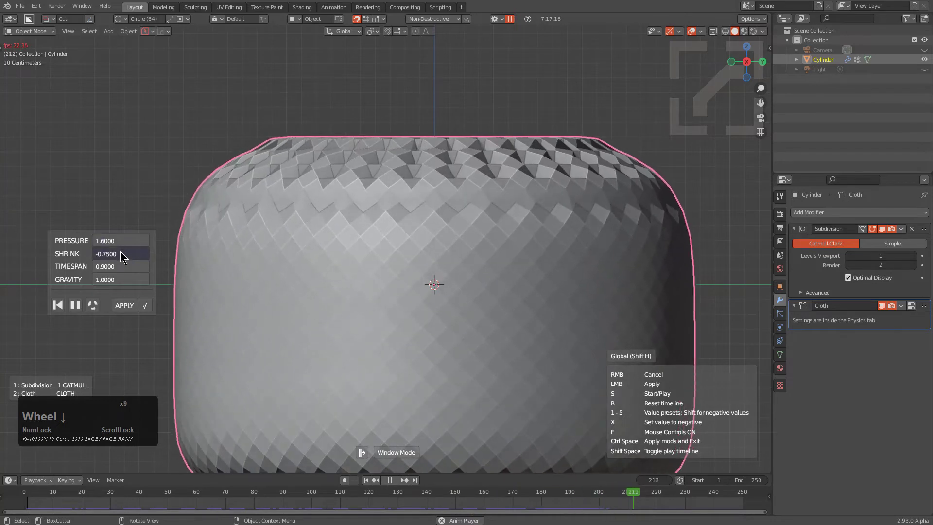
scroll(121, 256, down, 4)
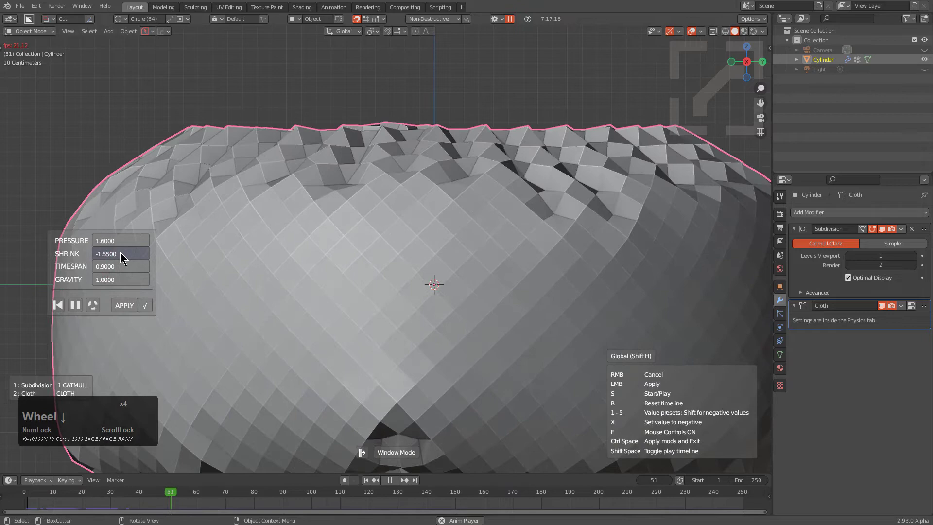
shift+scroll(121, 257, up, 7)
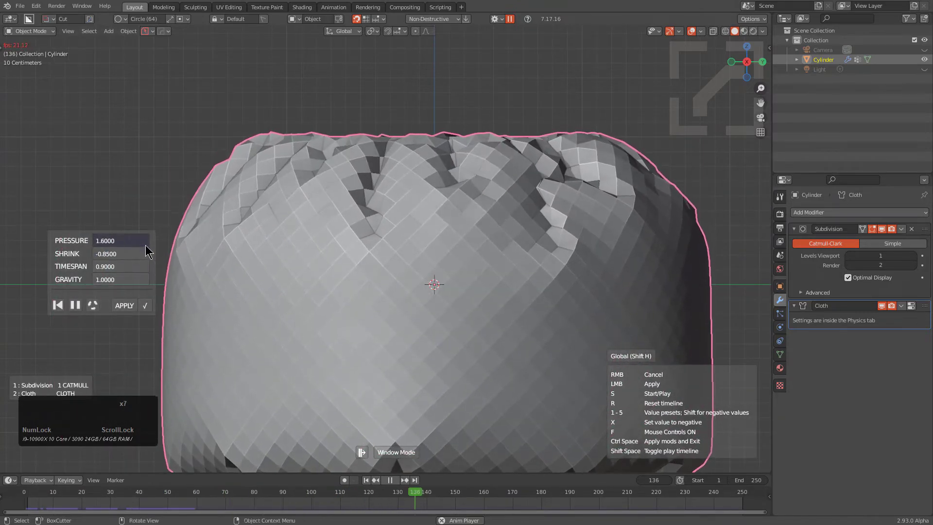
scroll(139, 259, down, 1)
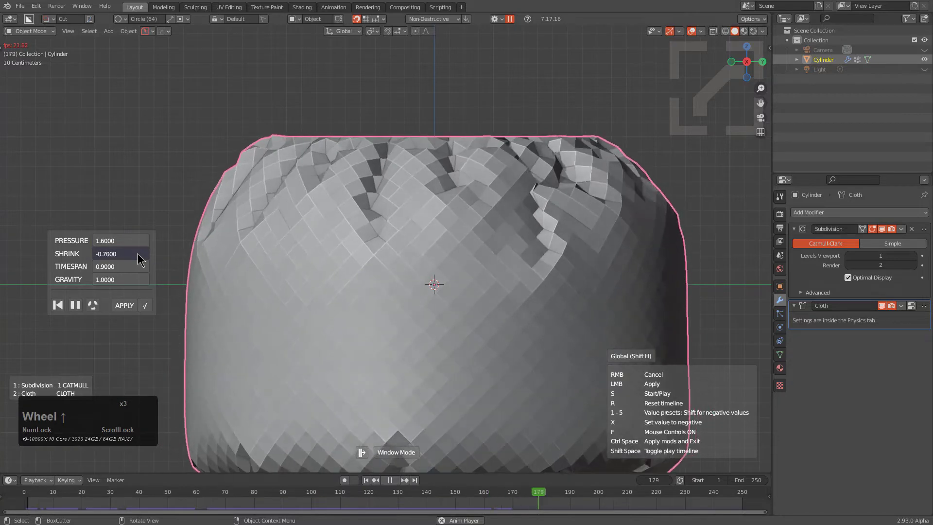
- Apply the cloth result and look down into the sack
click(381, 237)
scroll(438, 233, down, 2)
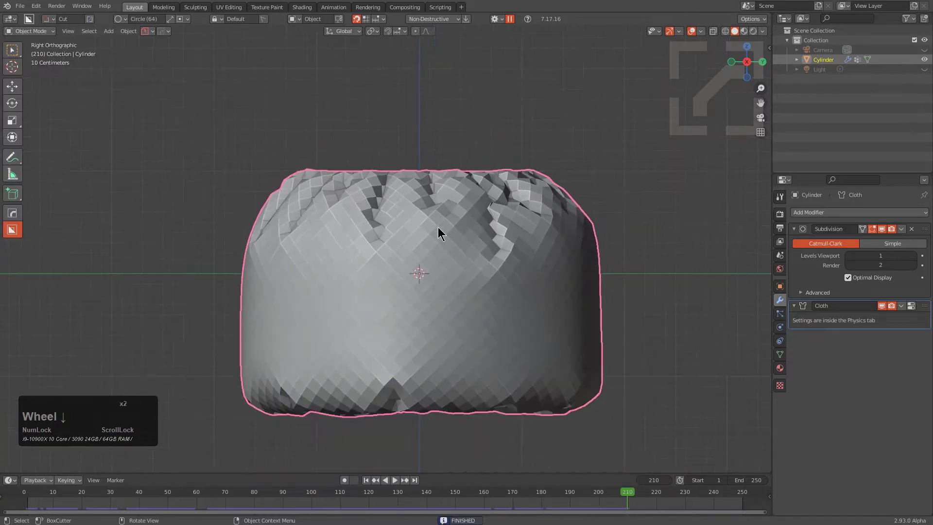
middle_drag(438, 234, 362, 248)
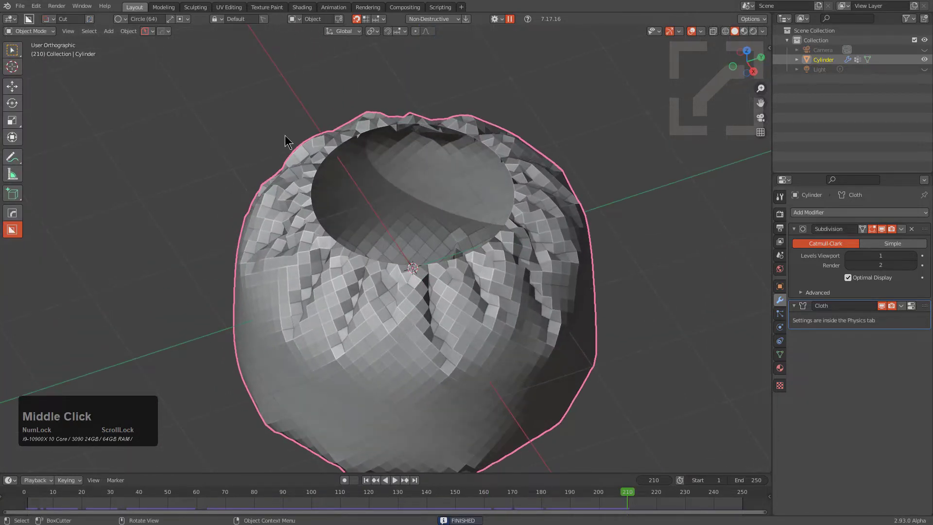
middle_drag(381, 314, 420, 298)
- In Edit Mode, select only the cylinder's open rim loops
key(Tab)
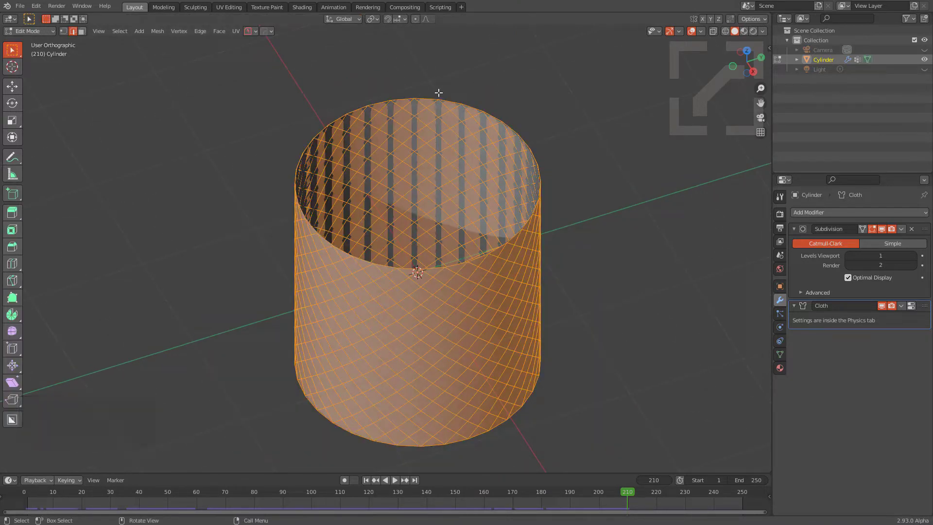
middle_drag(363, 224, 388, 199)
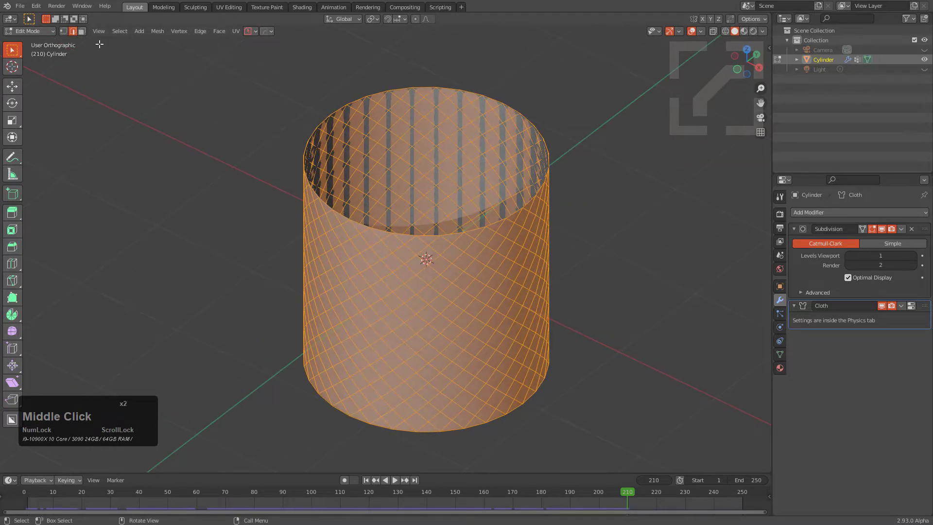
click(120, 32)
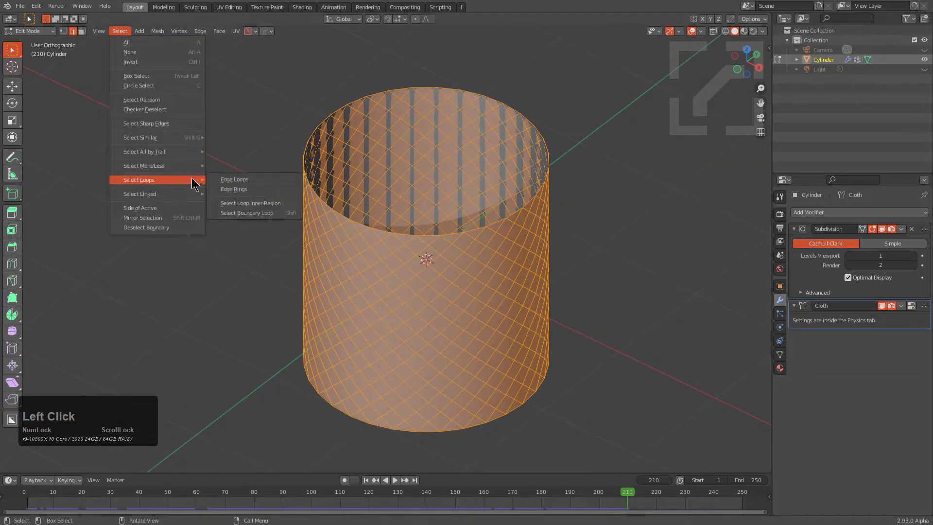
click(250, 213)
middle_drag(423, 160, 427, 137)
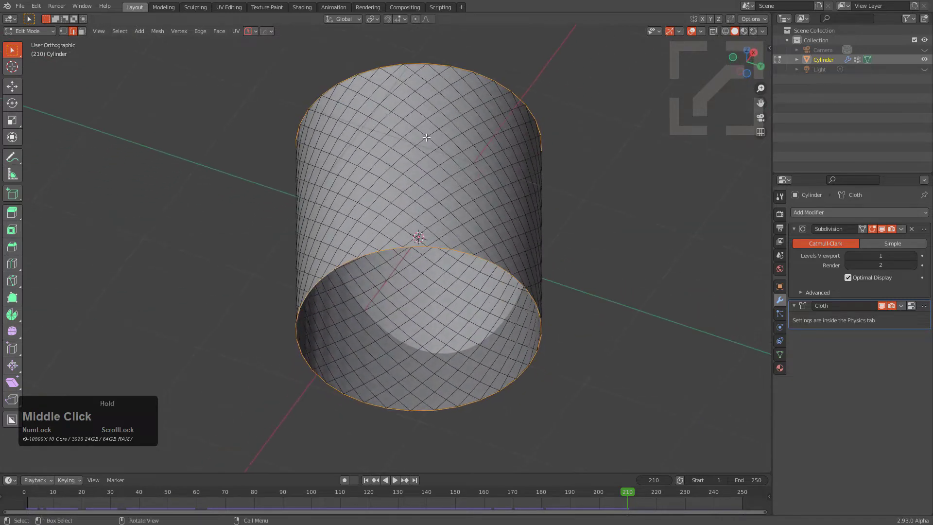
middle_drag(461, 218, 674, 238)
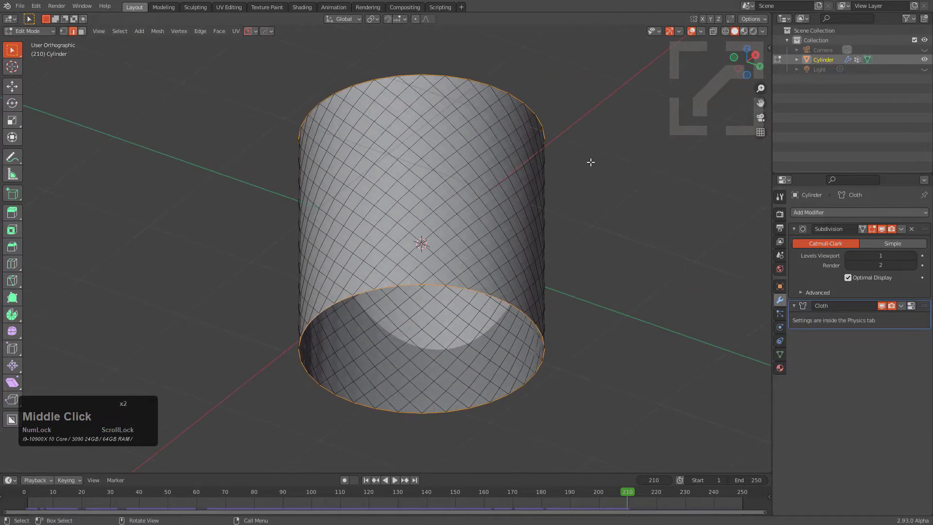
- Check the rim pin weights in Weight Paint and preview the simulation from frame 1
click(30, 31)
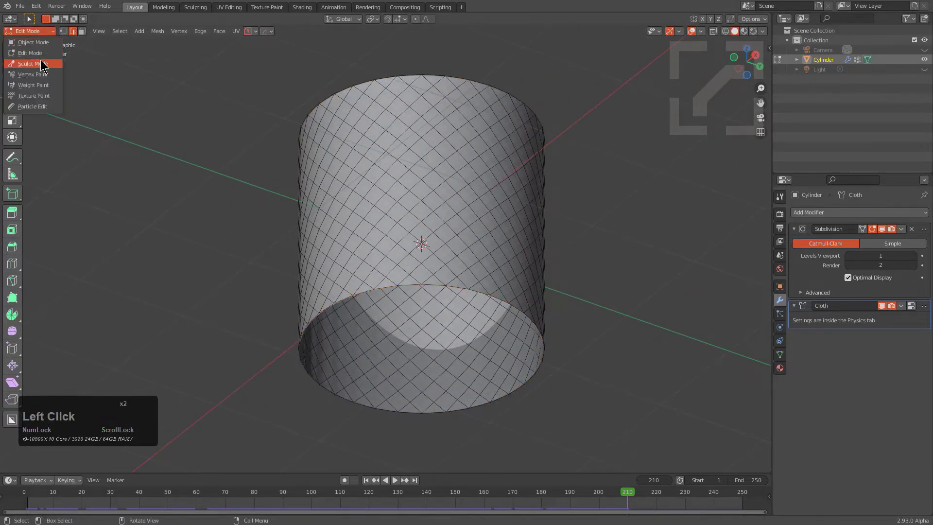
click(33, 85)
middle_drag(308, 125, 365, 179)
key(shift+Left)
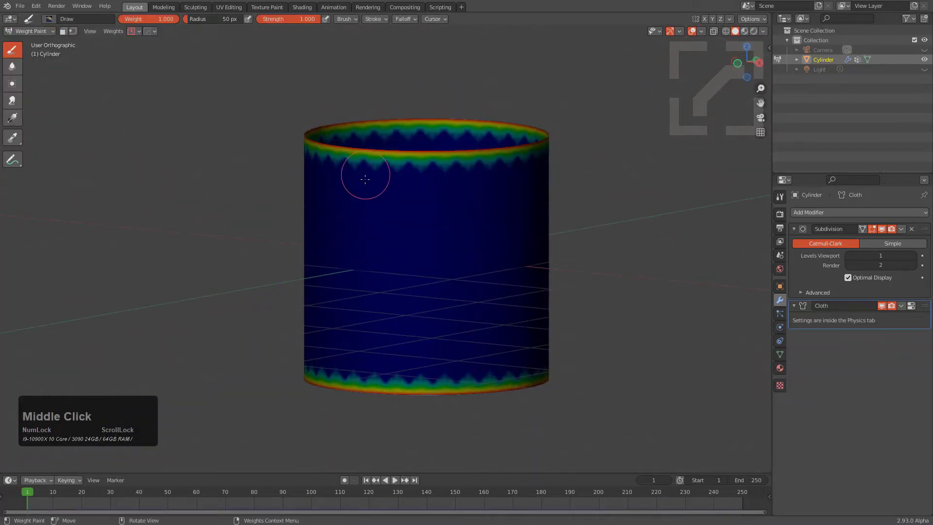
key(space)
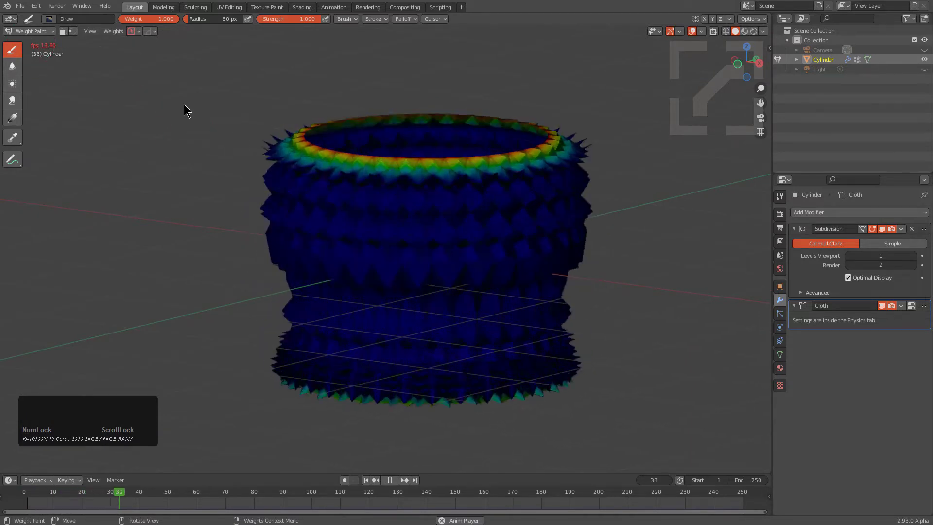
key(Escape)
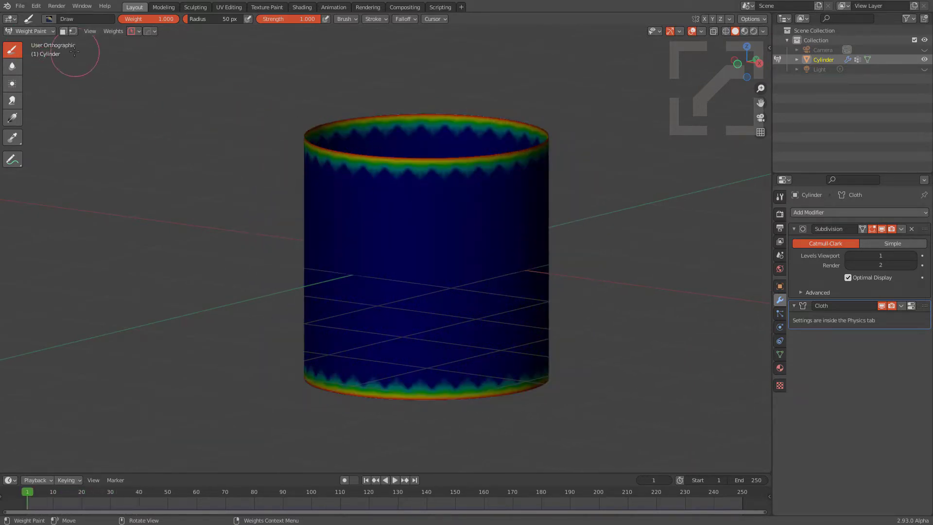
- Back in Object Mode, add a second Subdivision Surface modifier and shade the cylinder smooth
click(29, 30)
click(29, 42)
click(848, 212)
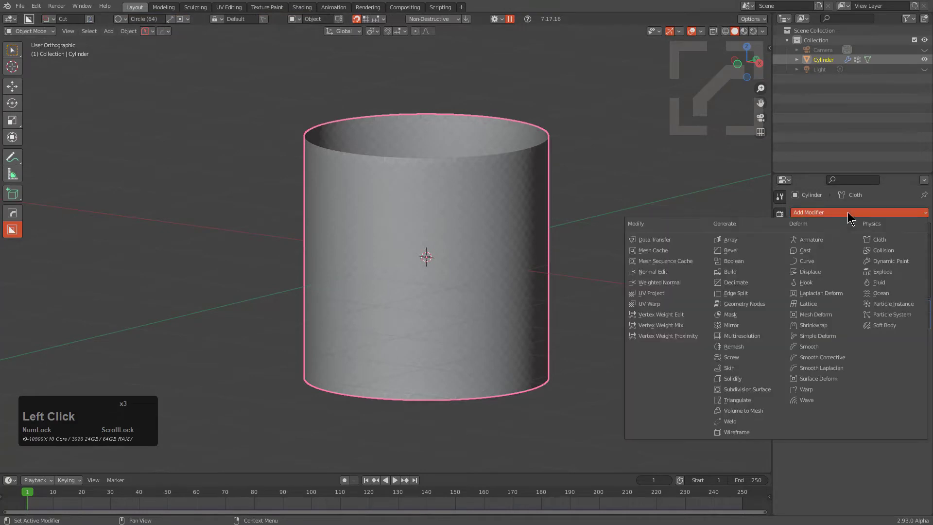
click(763, 391)
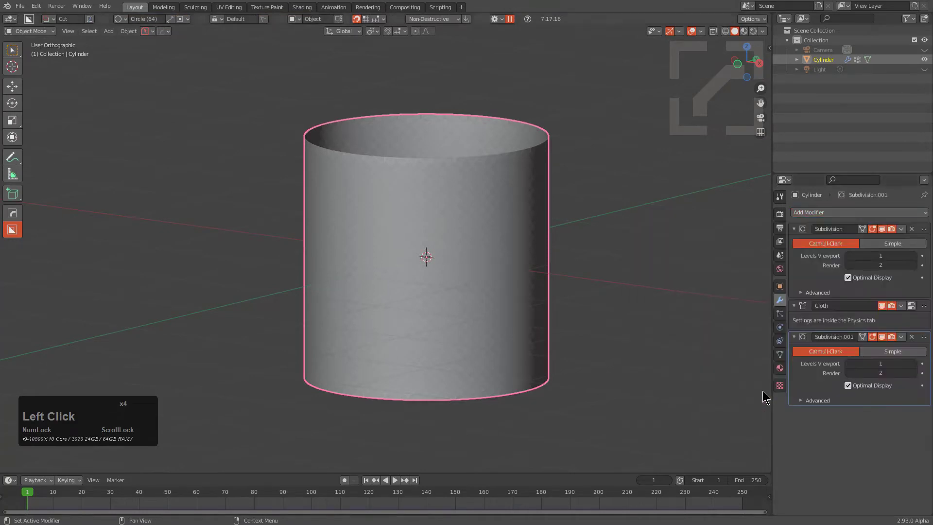
key(ctrl+grave)
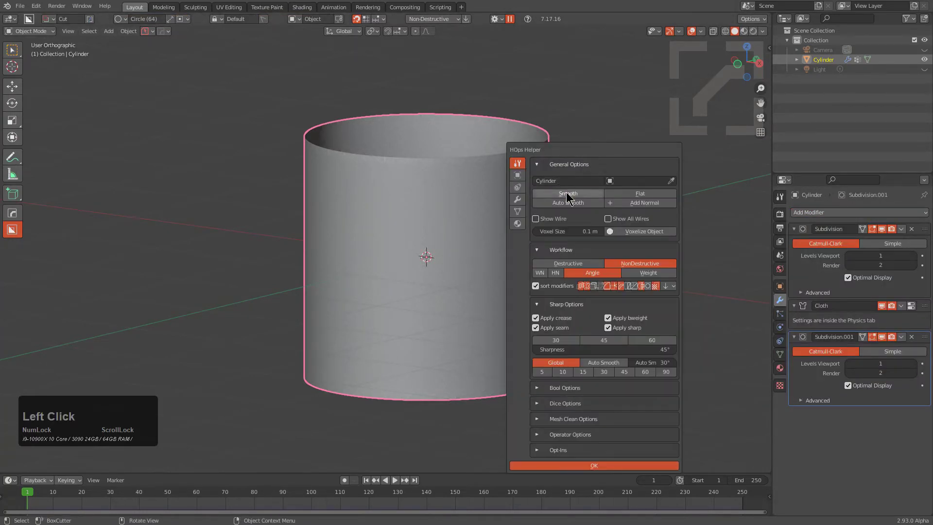
click(567, 194)
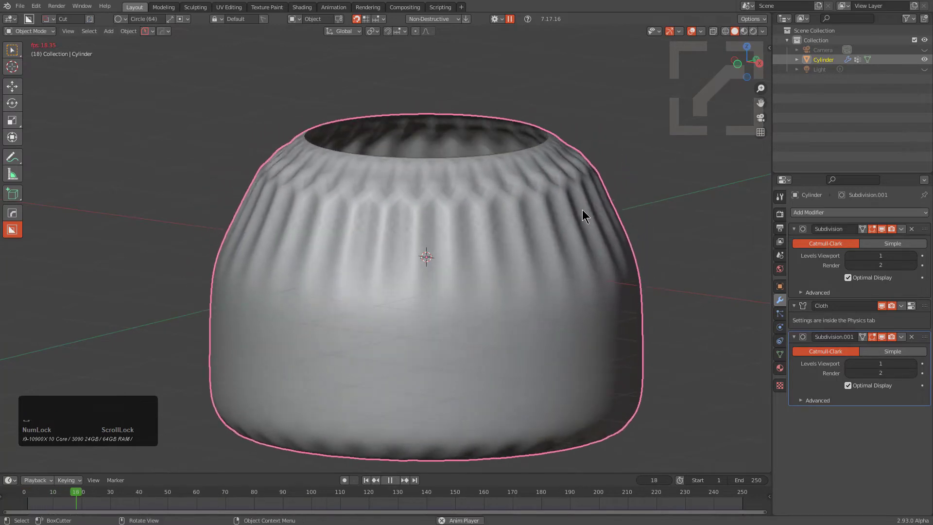
- Run a cloth simulation at pressure 0.6 and shrink -0.9, then apply it
key(q)
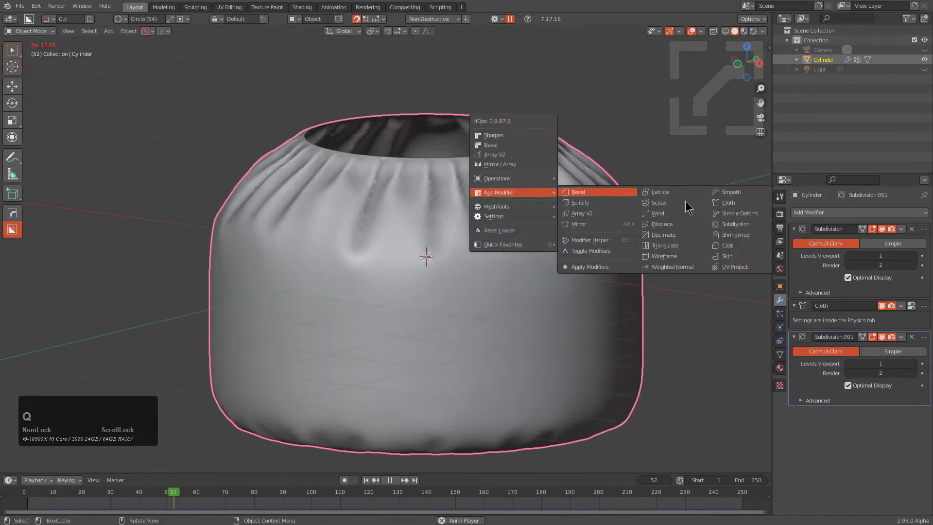
click(724, 202)
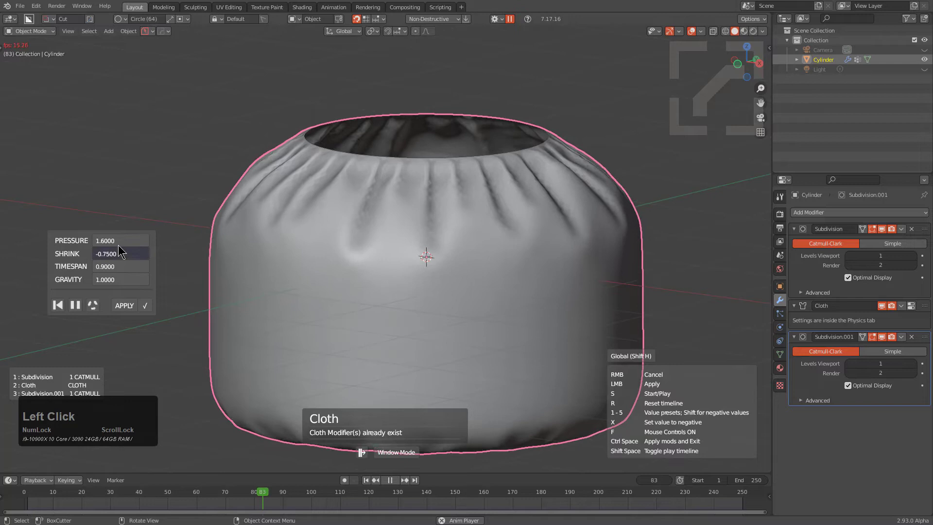
scroll(119, 243, down, 7)
scroll(119, 248, down, 6)
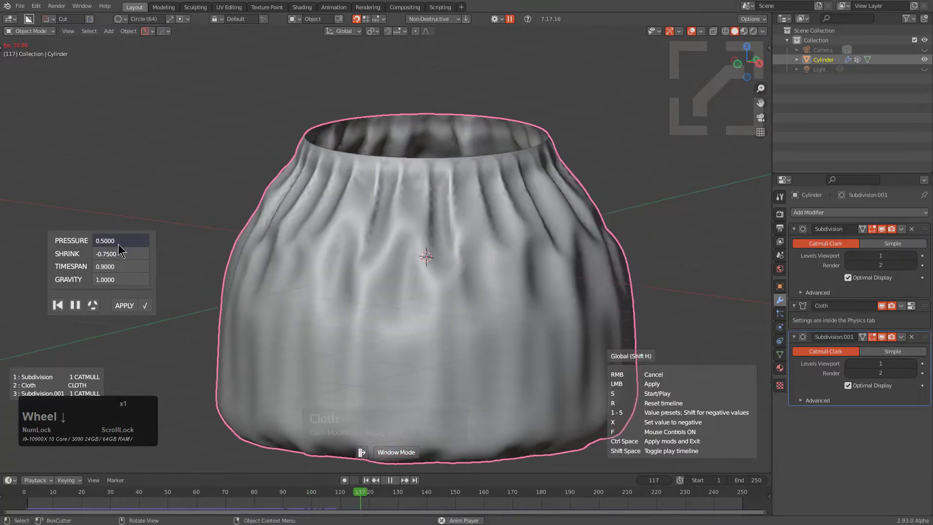
scroll(119, 248, up, 1)
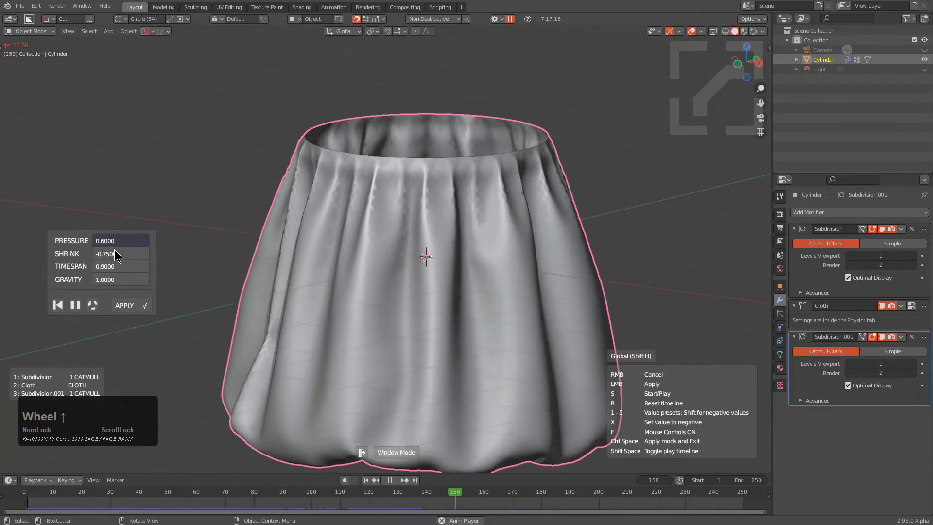
scroll(117, 258, down, 4)
scroll(117, 257, down, 1)
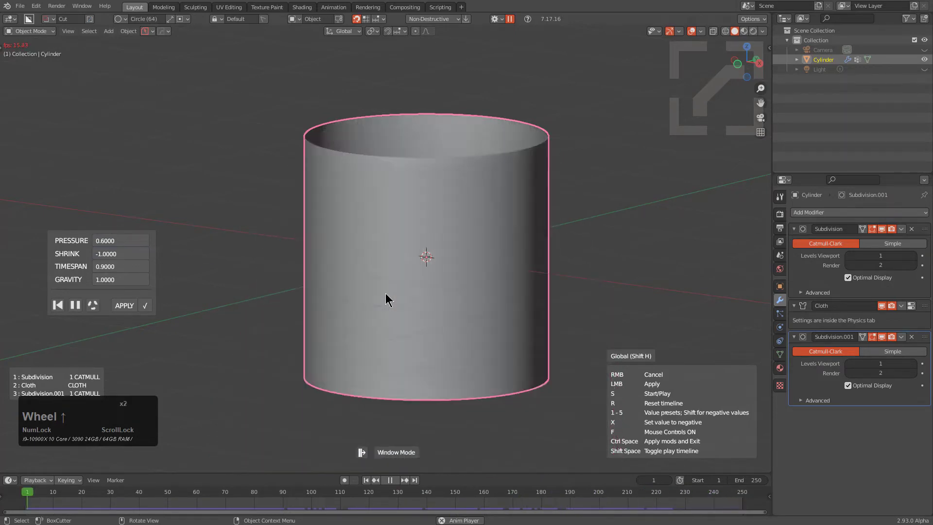
click(93, 308)
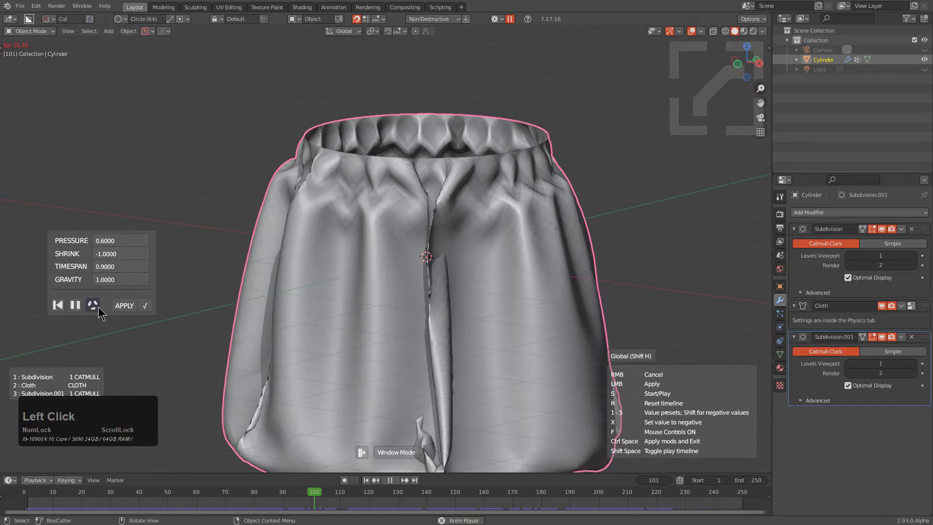
scroll(115, 257, down, 2)
scroll(115, 258, up, 4)
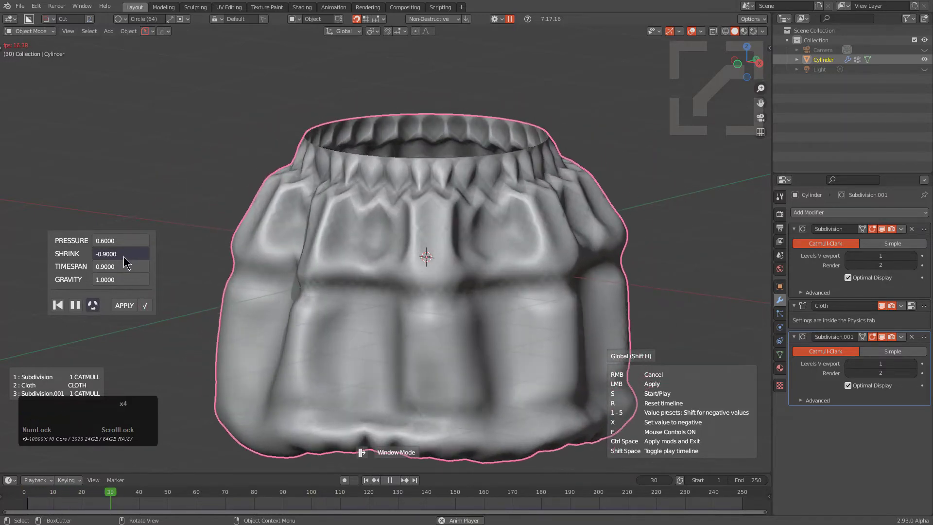
click(125, 305)
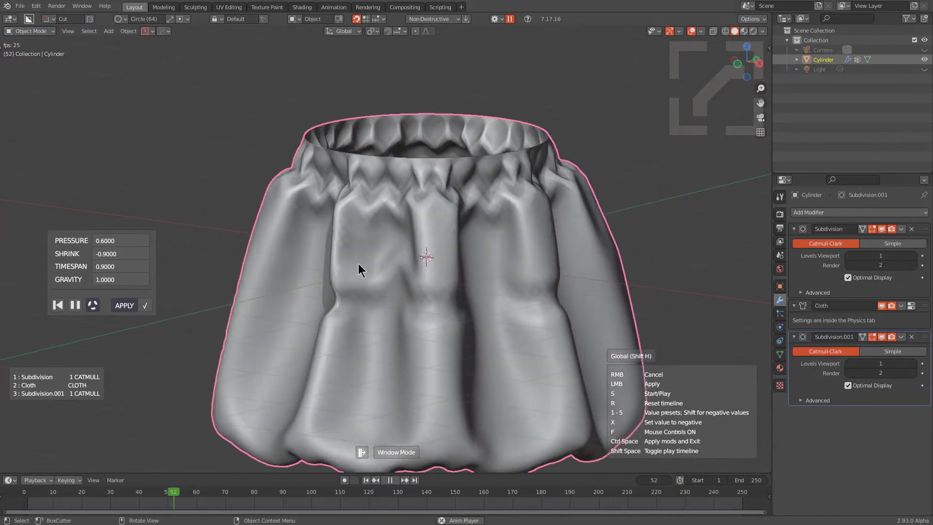
- Apply the cloth result, collapsing the modifiers into the skirt mesh
click(125, 305)
click(145, 305)
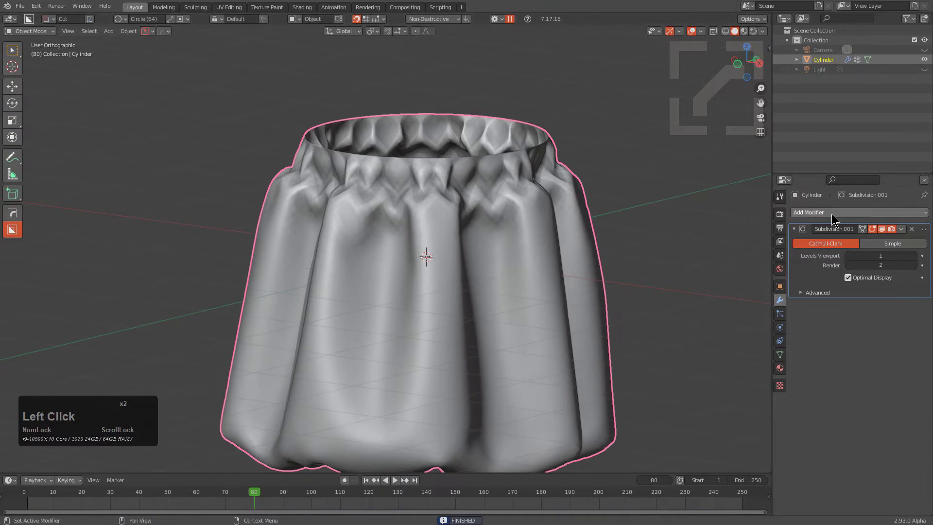
middle_drag(465, 219, 459, 236)
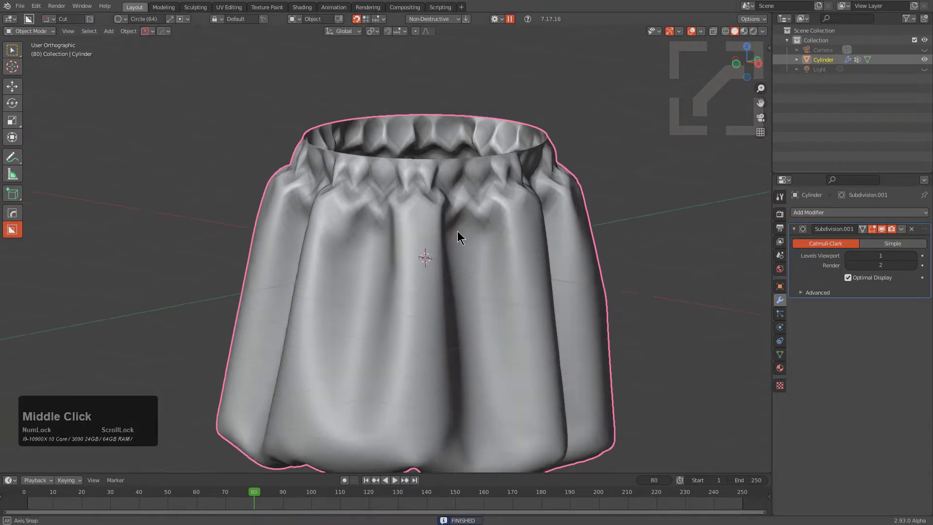
- Inspect the finished skirt's wireframe in Edit Mode
key(Tab)
scroll(405, 245, up, 3)
scroll(404, 245, down, 3)
middle_drag(404, 245, 304, 178)
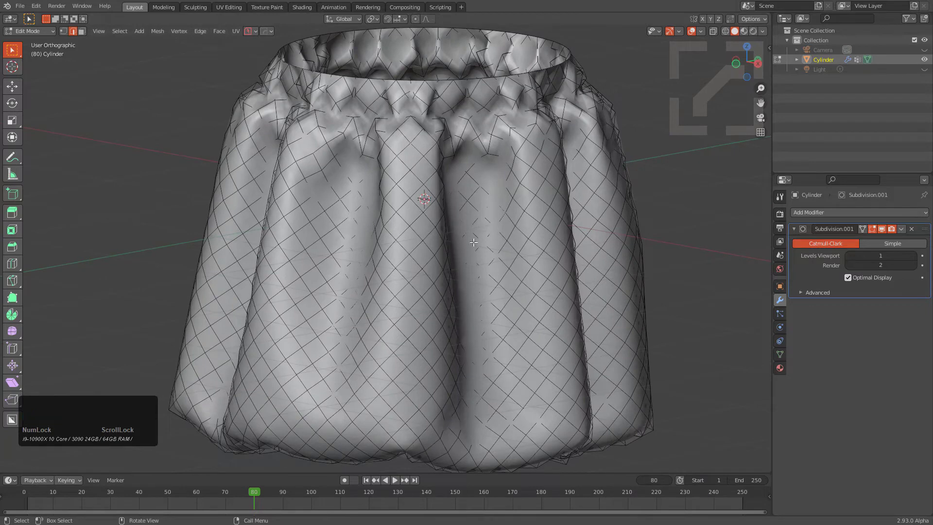
middle_drag(459, 226, 467, 223)
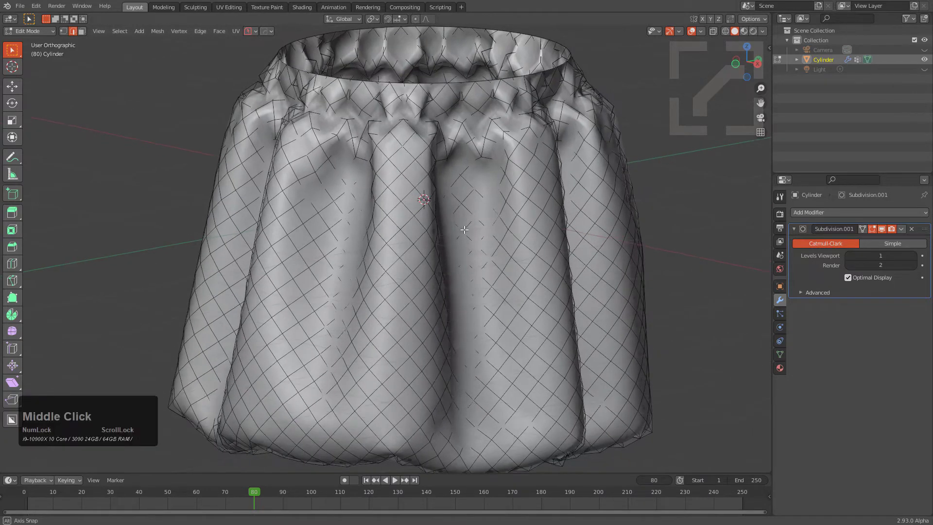
scroll(471, 221, up, 1)
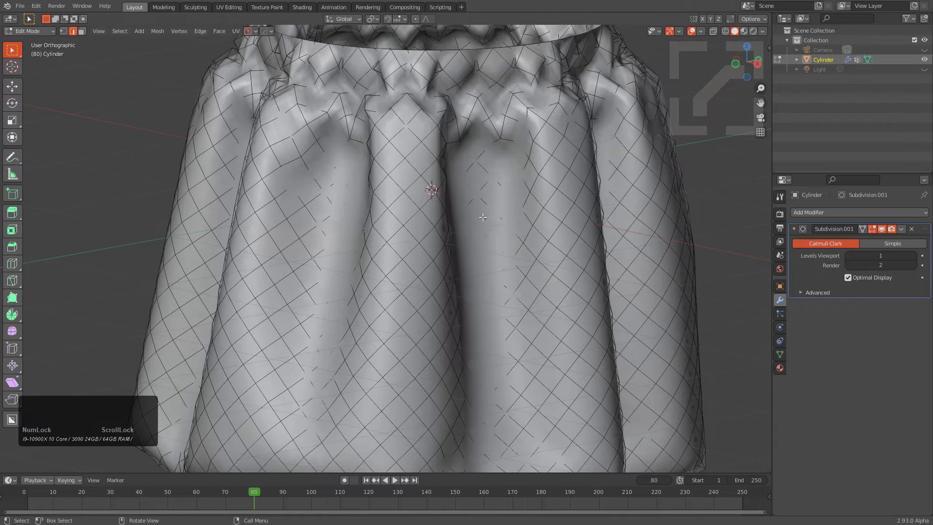
scroll(482, 217, down, 3)
scroll(509, 199, up, 3)
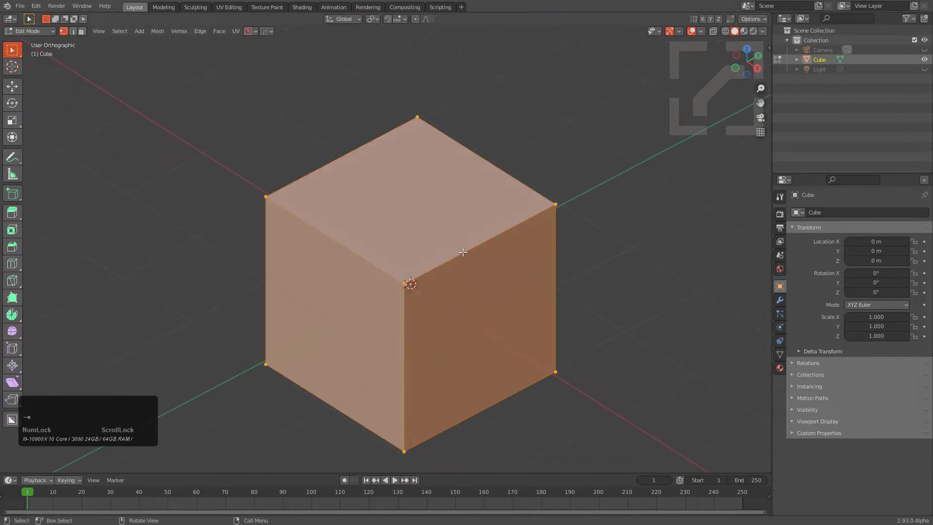
- Subdivide the cube's mesh into a finer grid
right_click(442, 275)
click(443, 276)
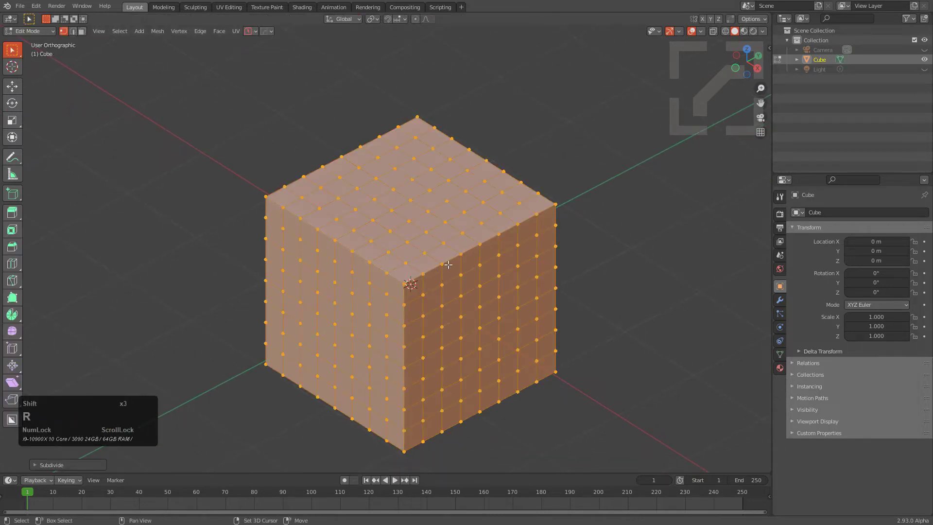
key(Tab)
middle_drag(445, 280, 385, 244)
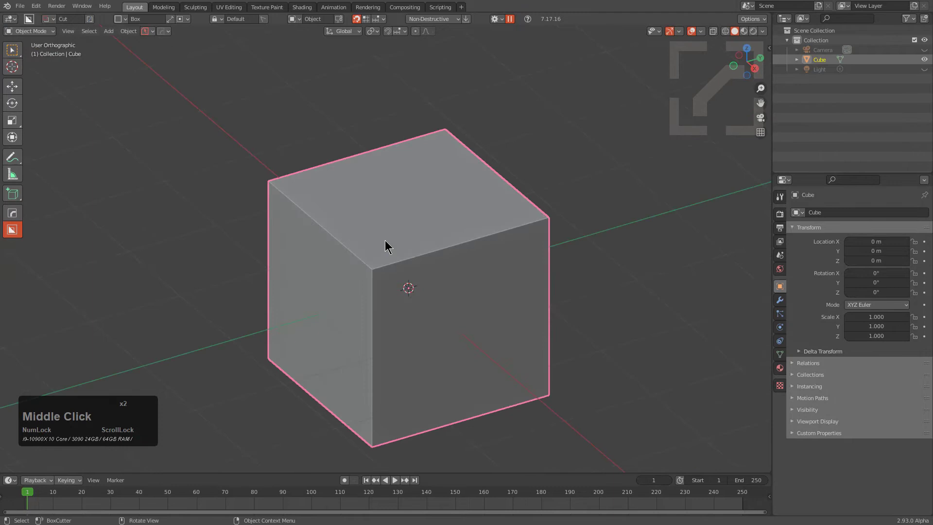
scroll(338, 235, up, 2)
alt+middle_click(375, 297)
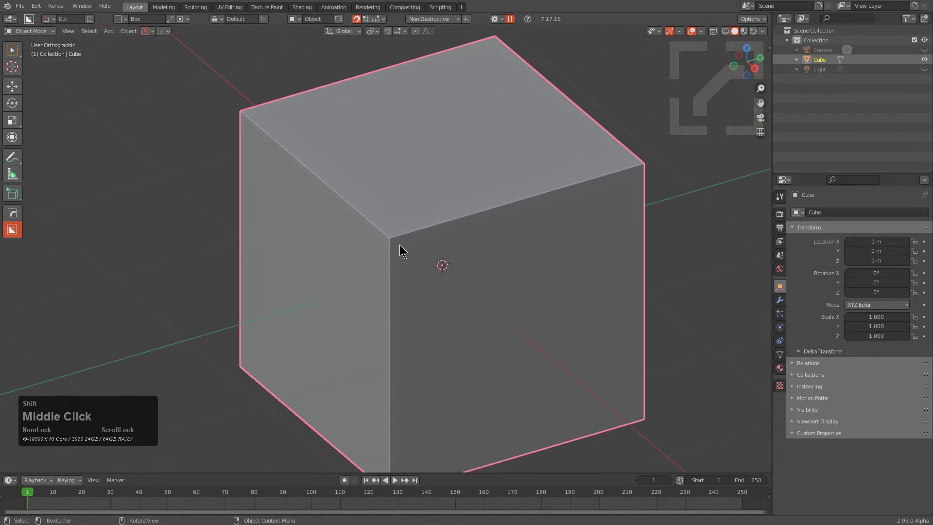
- Mark the cube's top and vertical corner edge loops as sharp
key(Tab)
alt+click(365, 211)
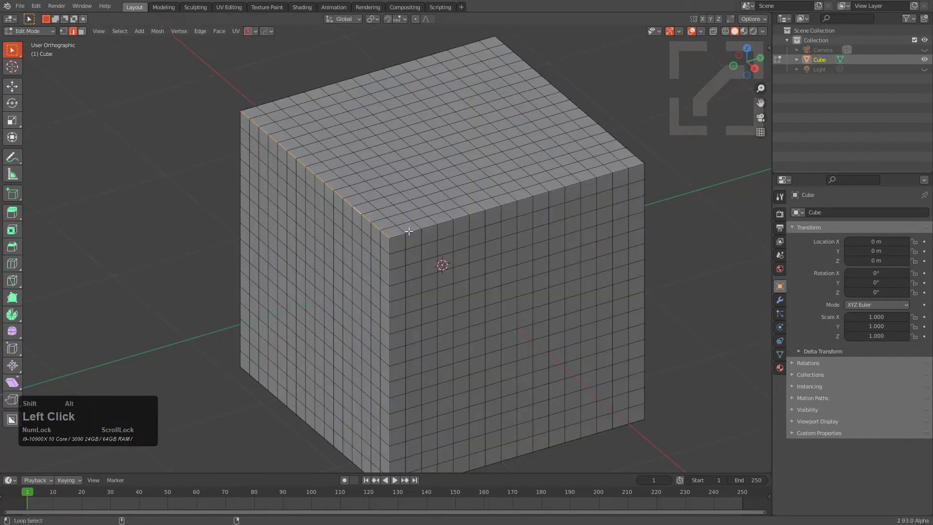
alt+shift+click(392, 245)
key(q)
click(604, 175)
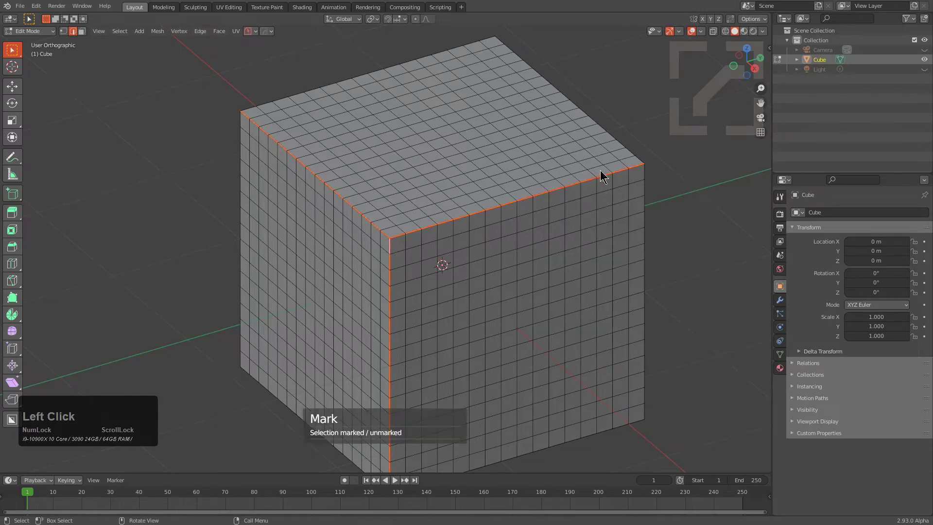
scroll(538, 225, down, 2)
key(Tab)
middle_drag(537, 226, 533, 234)
- Add a cloth simulation to the cube and start it playing
key(q)
mouse_move(507, 280)
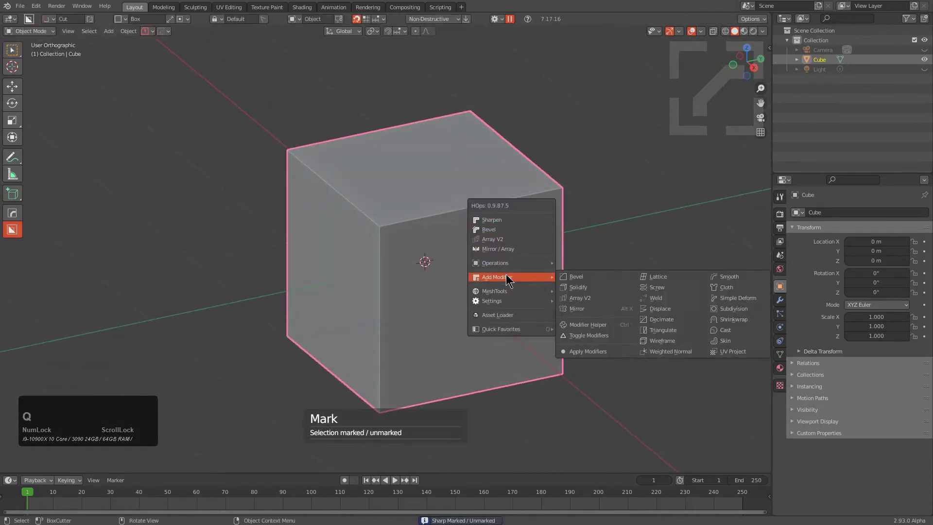
click(716, 287)
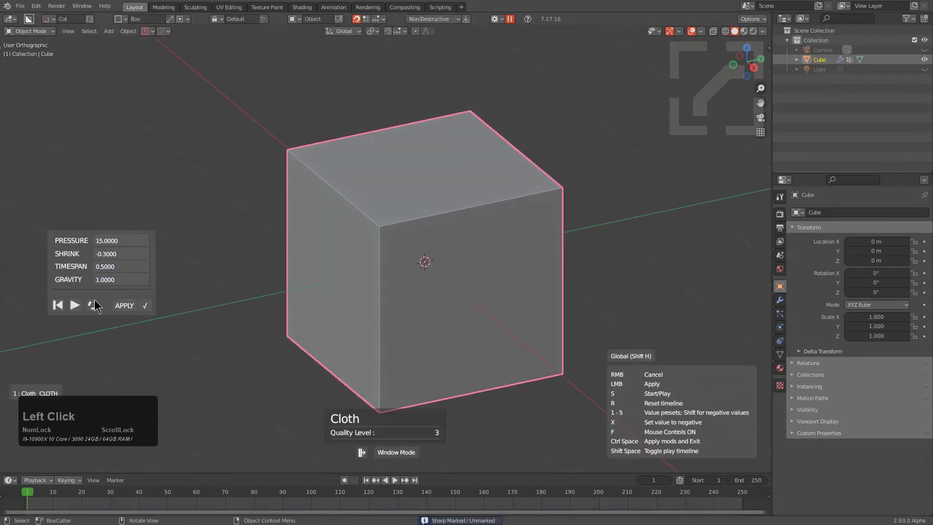
click(75, 305)
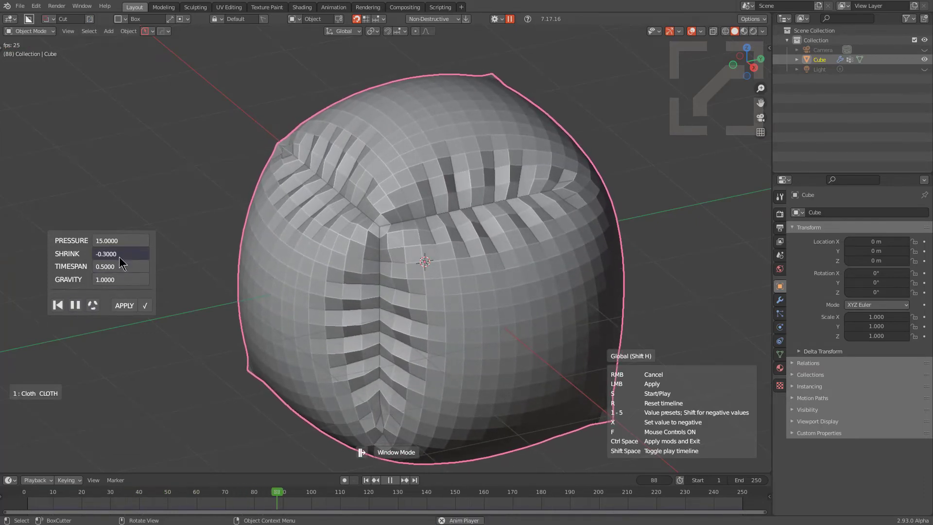
- Tune pressure to 2.4 and shrink to -0.6, restarting once, then apply the cloth
scroll(120, 258, down, 7)
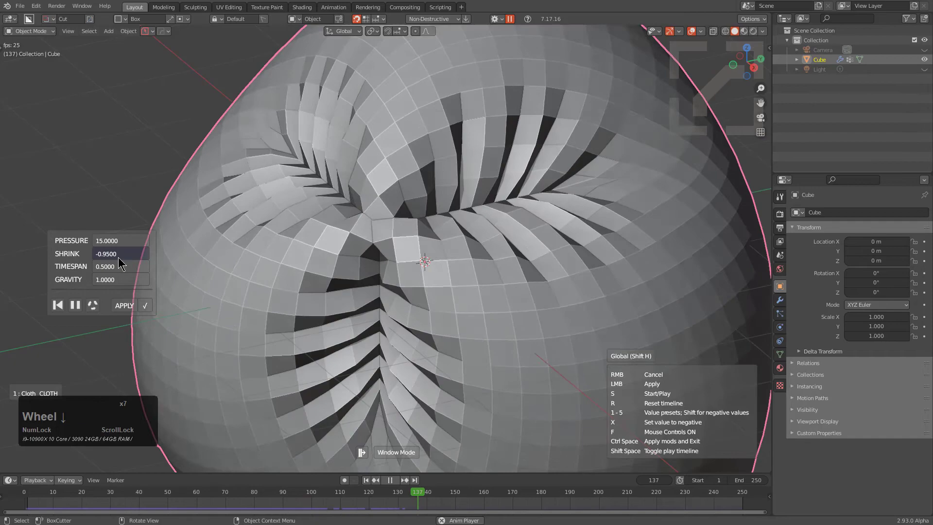
scroll(120, 252, up, 1)
scroll(123, 243, down, 6)
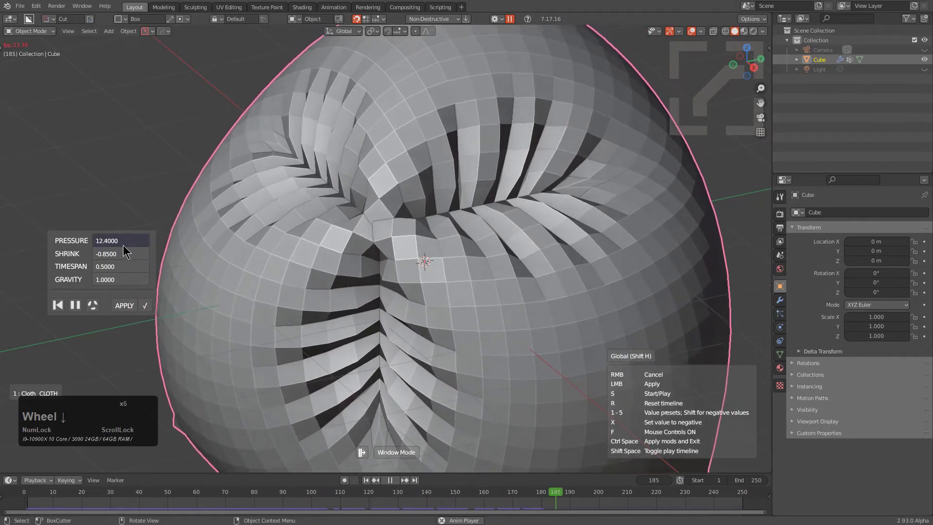
scroll(123, 244, down, 2)
shift+scroll(123, 244, down, 1)
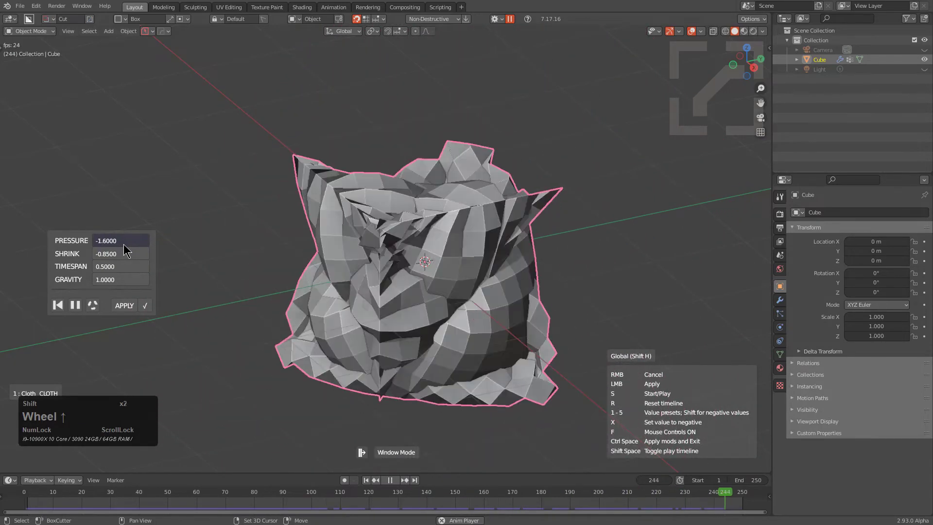
shift+scroll(123, 244, up, 4)
click(59, 306)
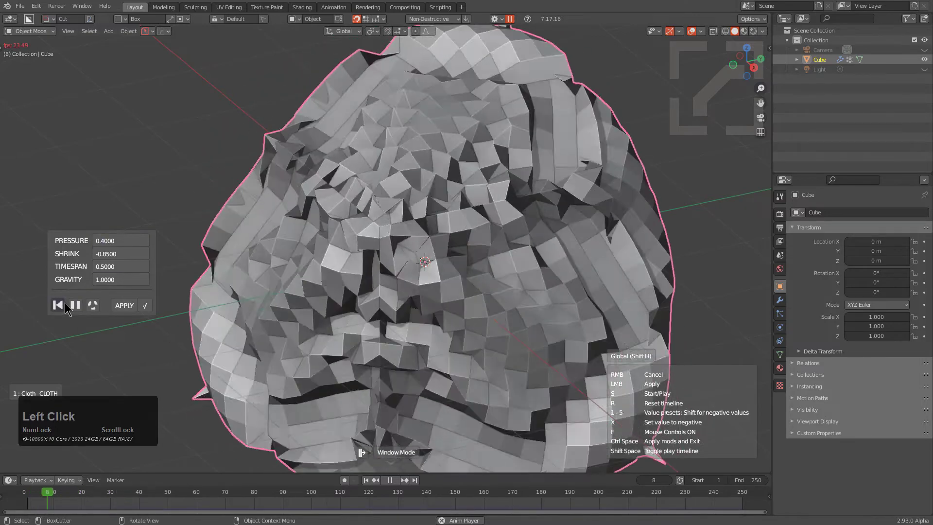
shift+scroll(111, 250, up, 2)
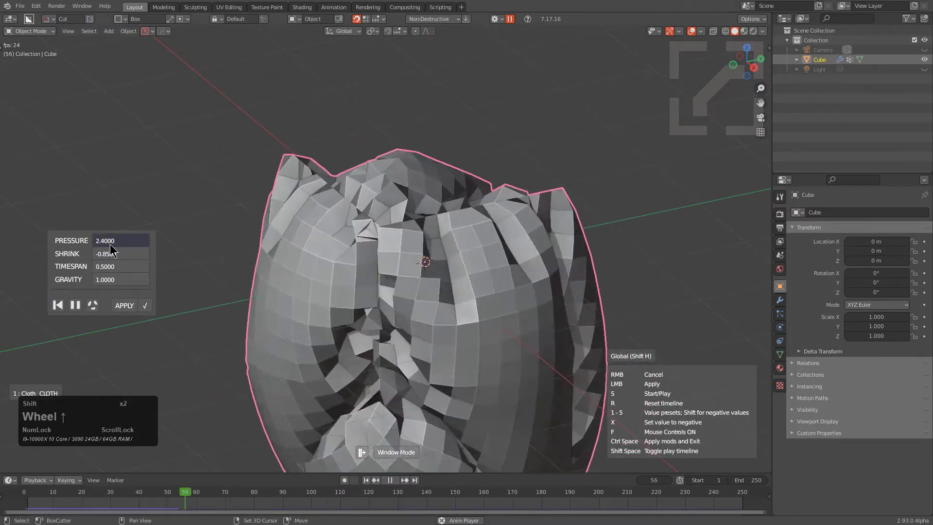
scroll(111, 251, up, 2)
scroll(114, 257, down, 2)
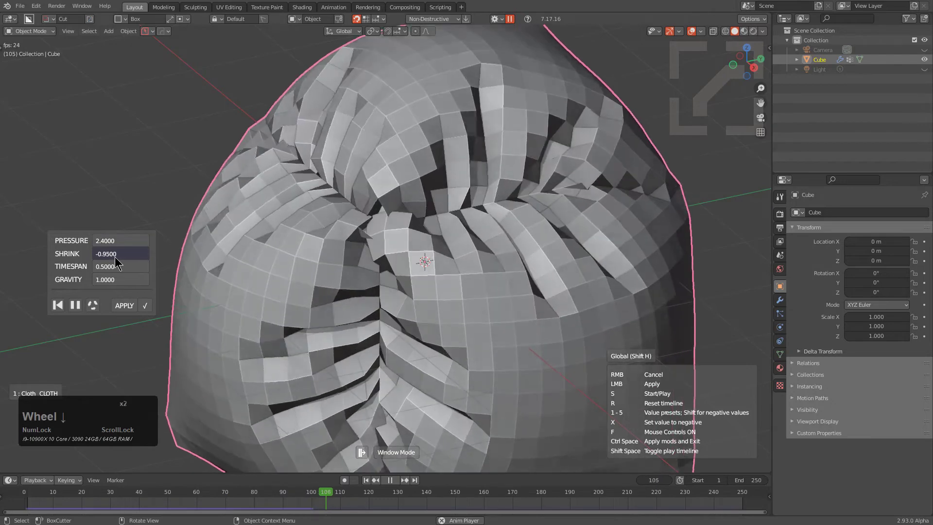
scroll(115, 263, up, 5)
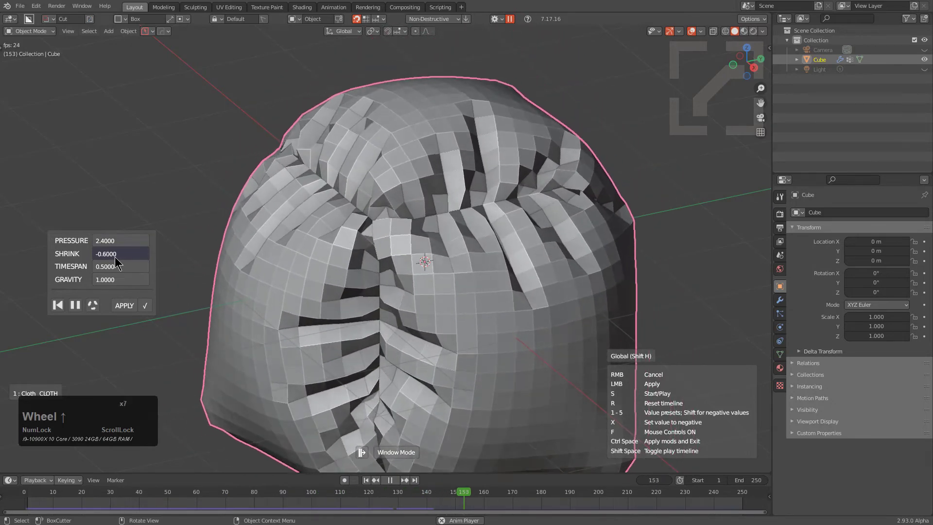
click(145, 307)
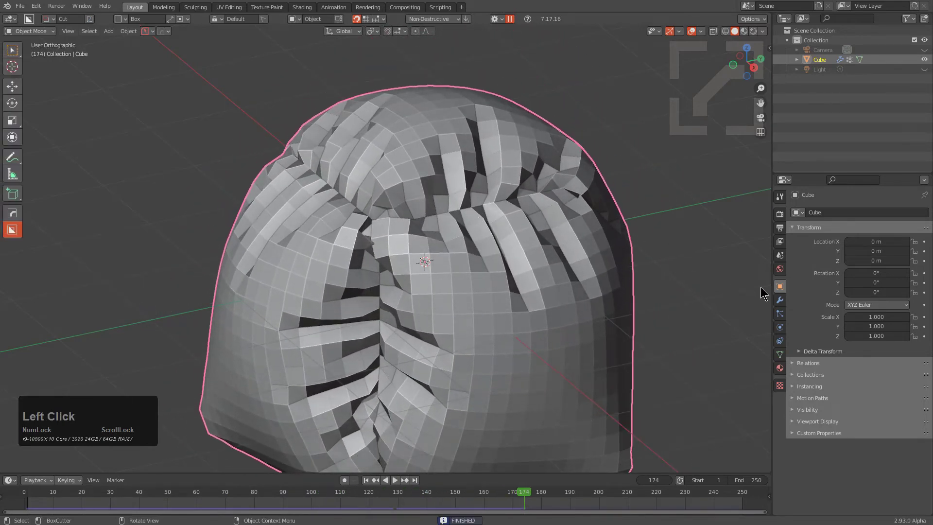
- Add a Subdivision modifier to the cube and jump back to frame 1
click(780, 300)
key(q)
mouse_move(570, 215)
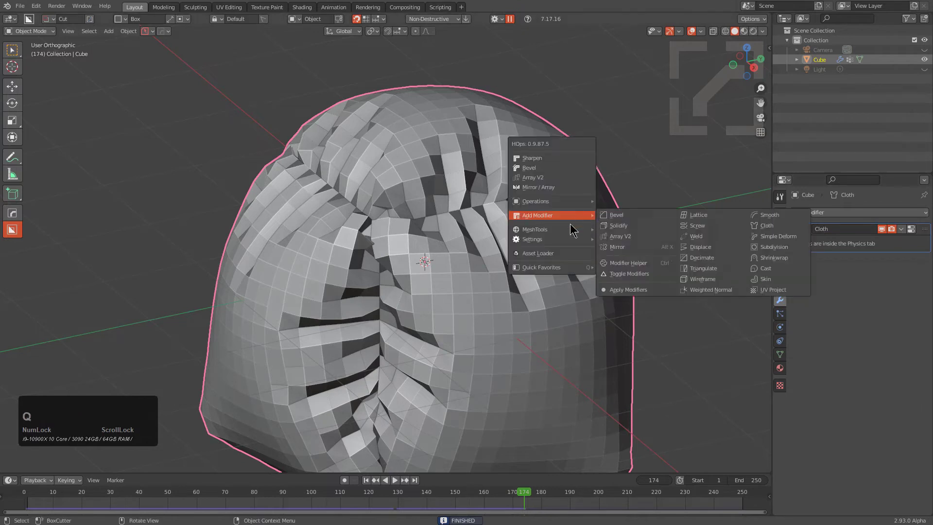
click(763, 248)
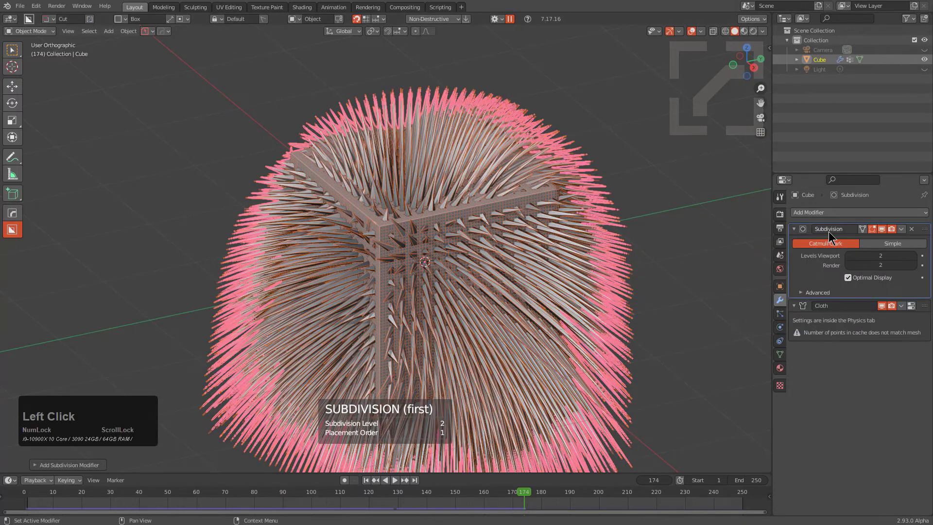
key(shift+Left)
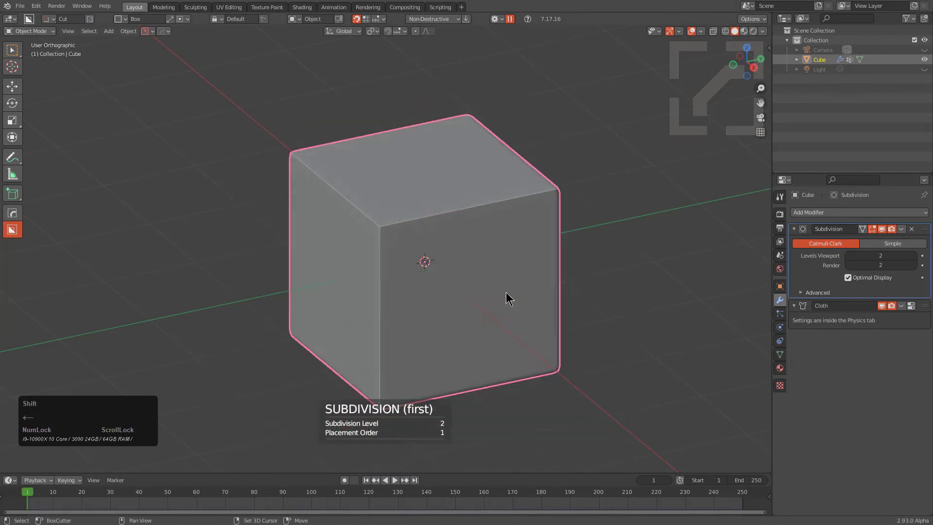
- Rerun and apply the cloth, set viewport subdivision levels to 1, and reset to frame 1
key(q)
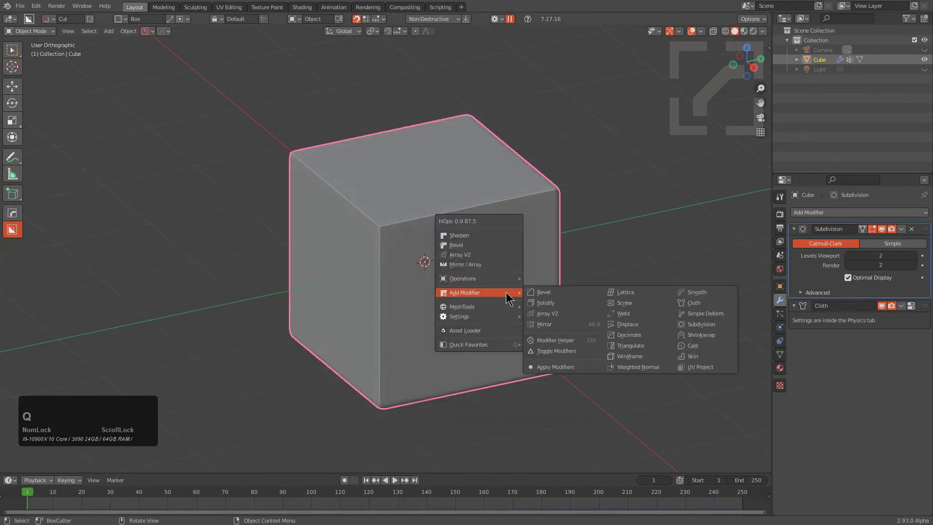
click(683, 303)
click(77, 307)
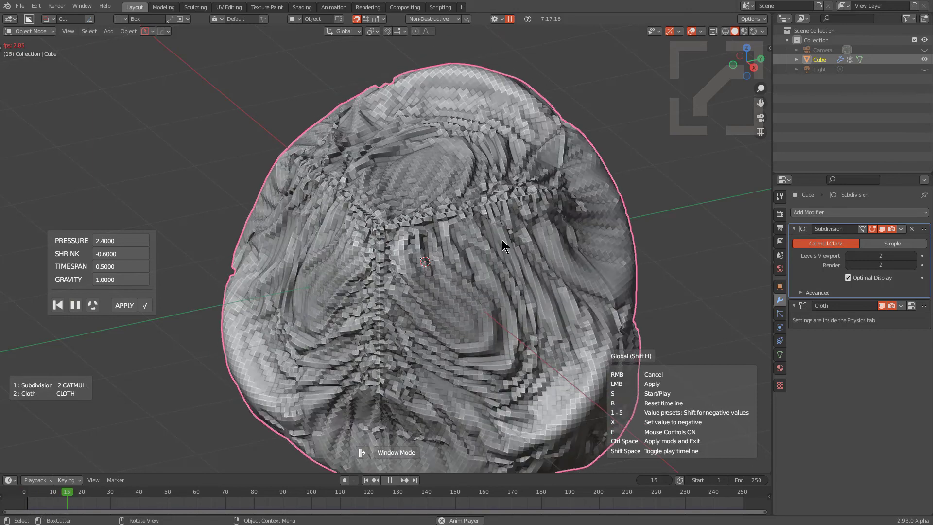
click(144, 305)
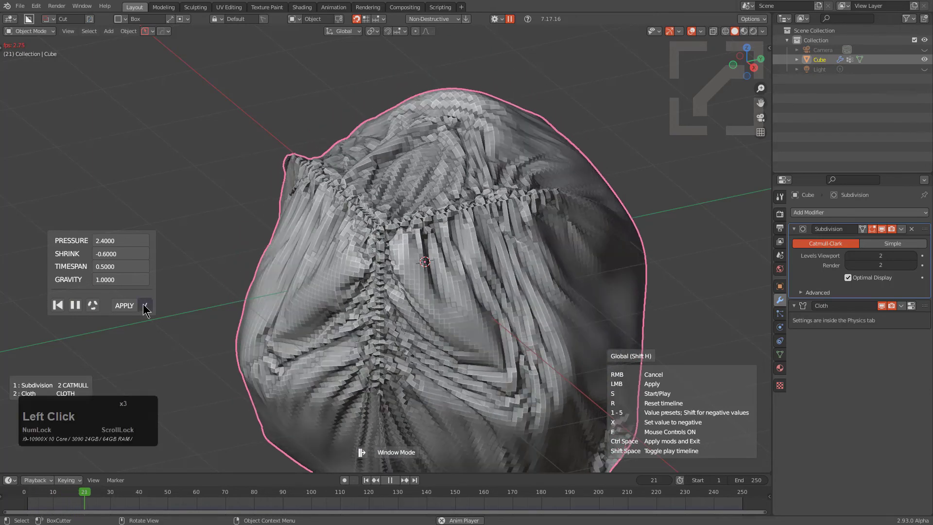
click(850, 256)
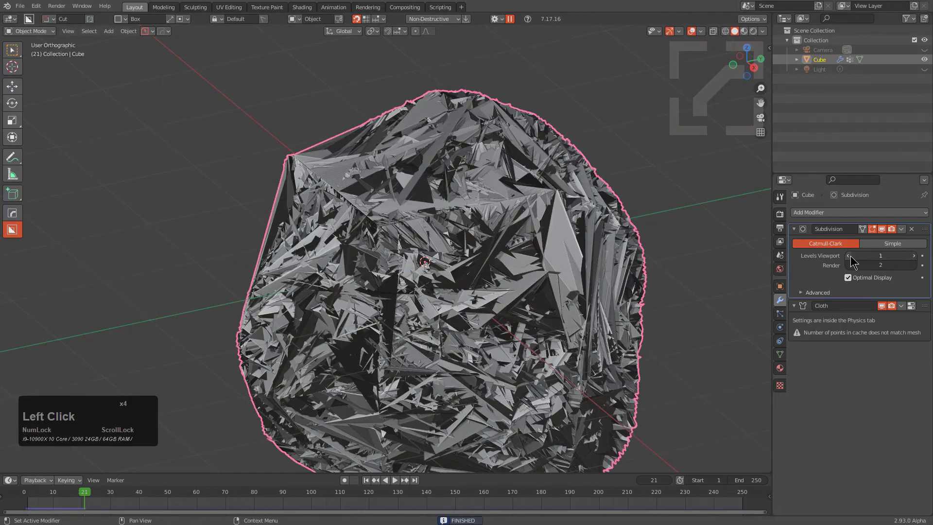
key(shift+Left)
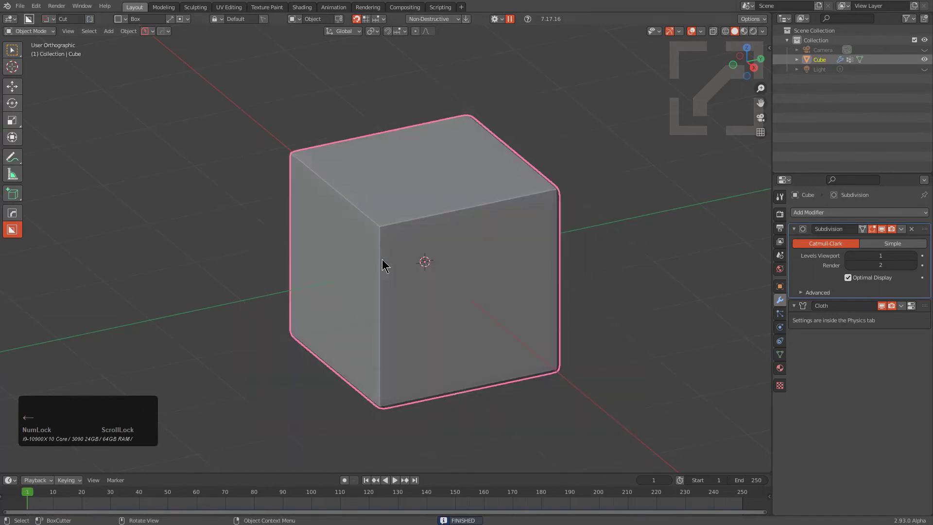
- Rerun cloth on the subdivided cube, raising pressure from 2.4 to 2.9
click(571, 271)
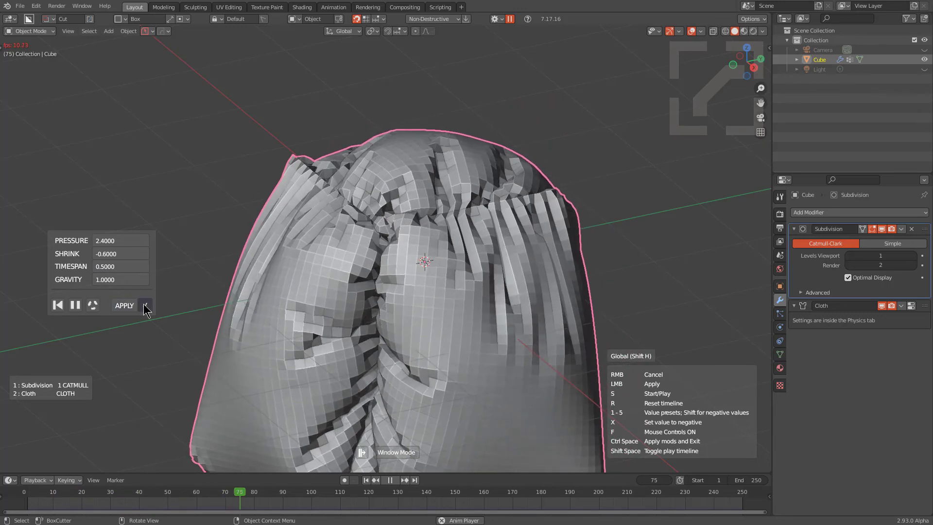
scroll(122, 241, up, 2)
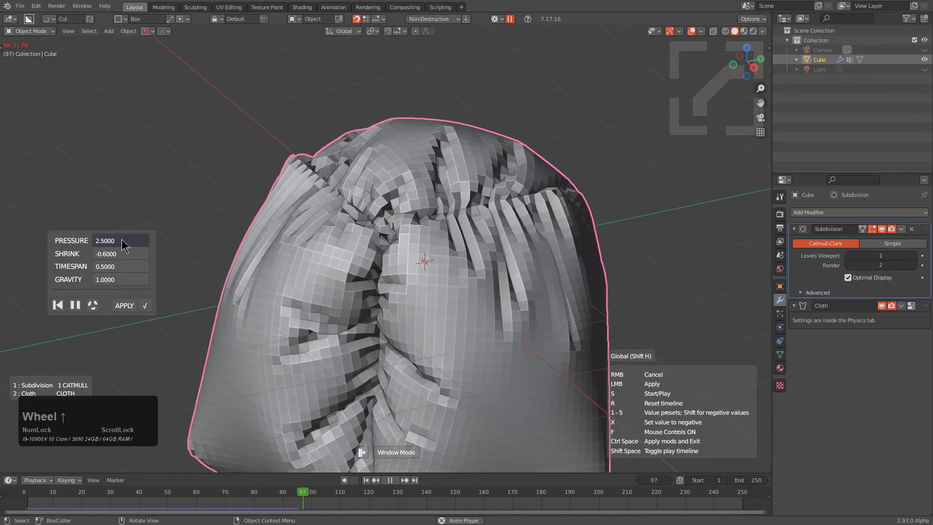
scroll(122, 241, up, 3)
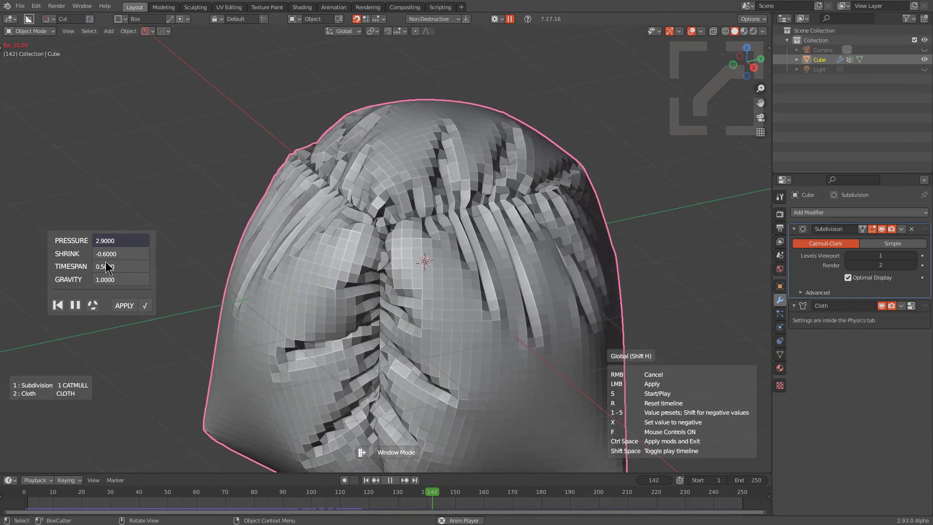
- Apply the cloth and shade the sack smooth
click(146, 310)
scroll(487, 233, down, 1)
key(ctrl+grave)
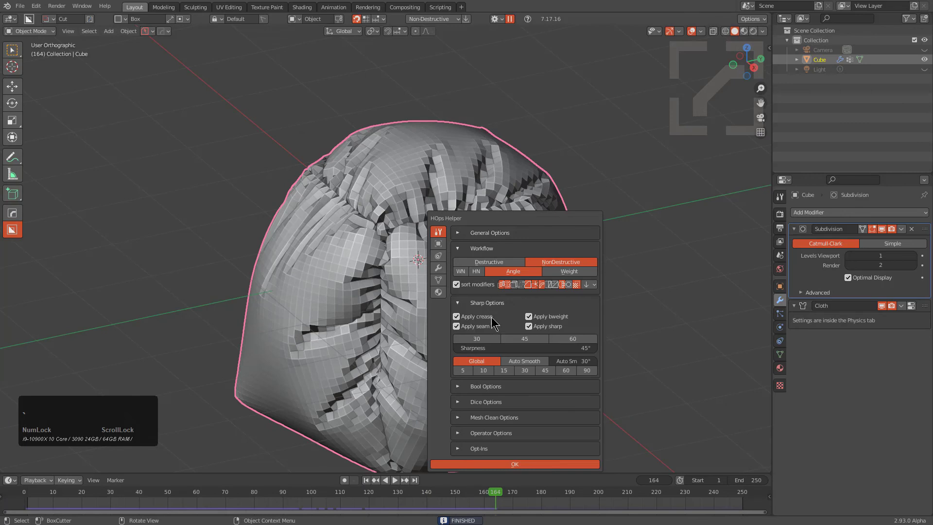
click(461, 235)
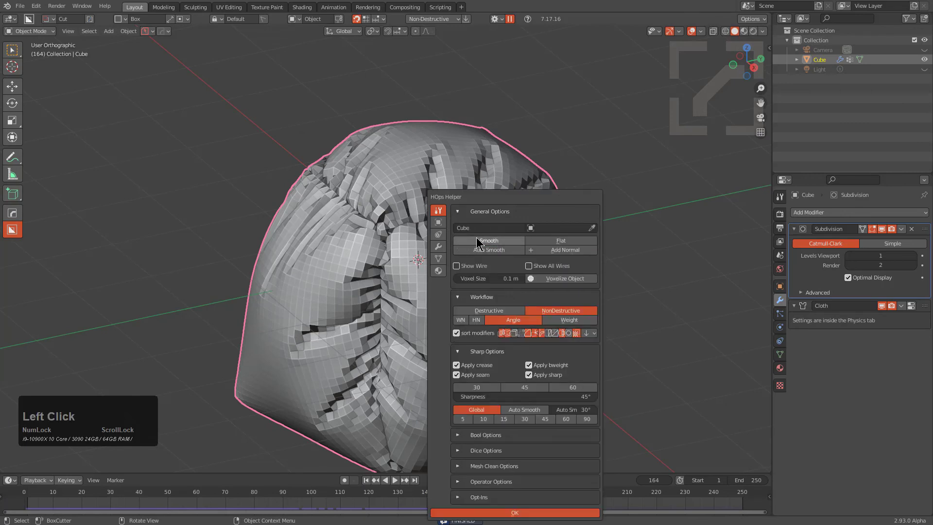
click(478, 241)
middle_drag(433, 240, 447, 240)
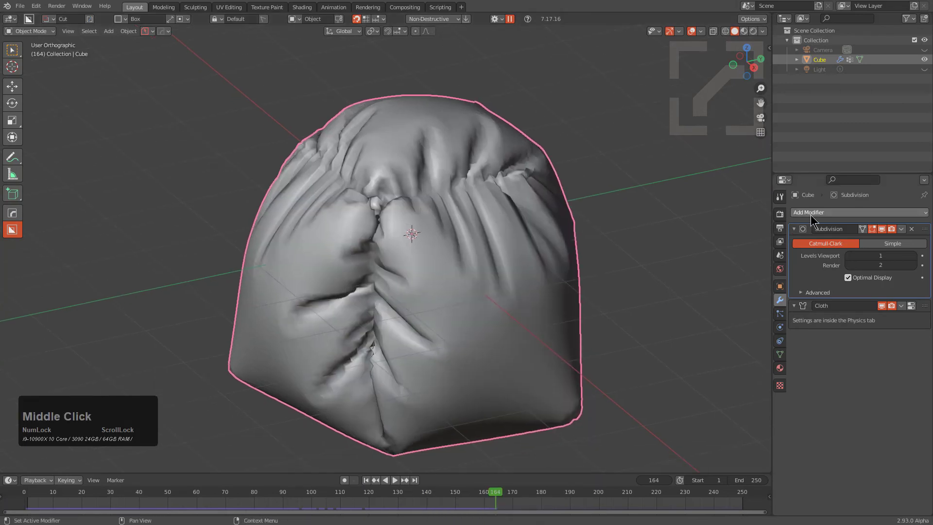
- Add a Subdivision Surface modifier after the cloth
click(811, 213)
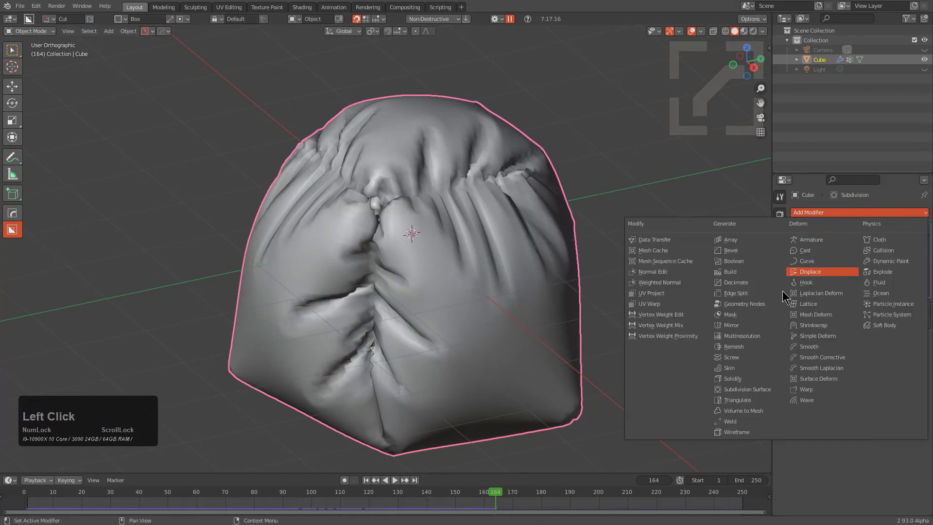
click(748, 390)
middle_drag(445, 245, 467, 265)
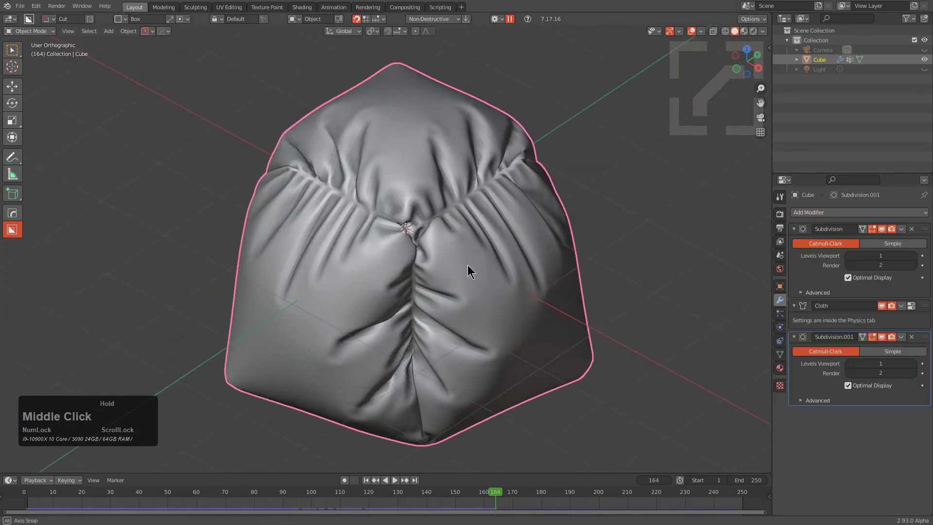